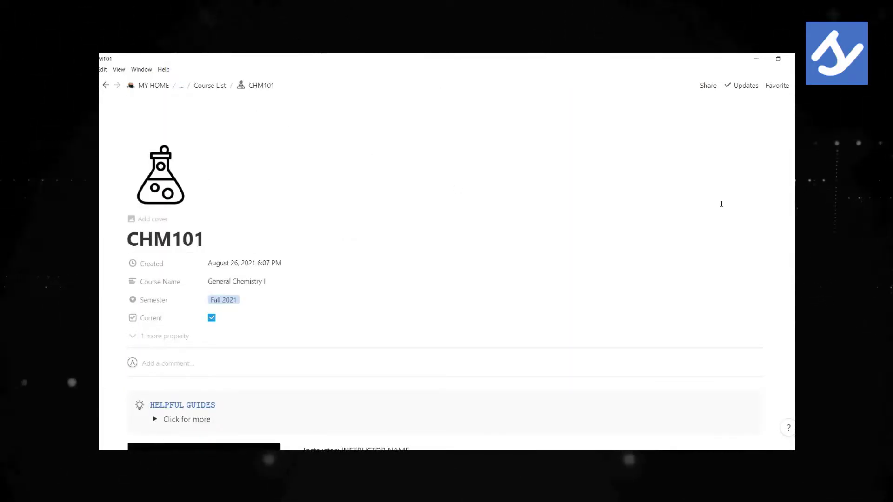
- Scroll the CHM101 page and open the 2.4. Aqueous Solutions review note as a preview
scroll(362, 220, down, 6)
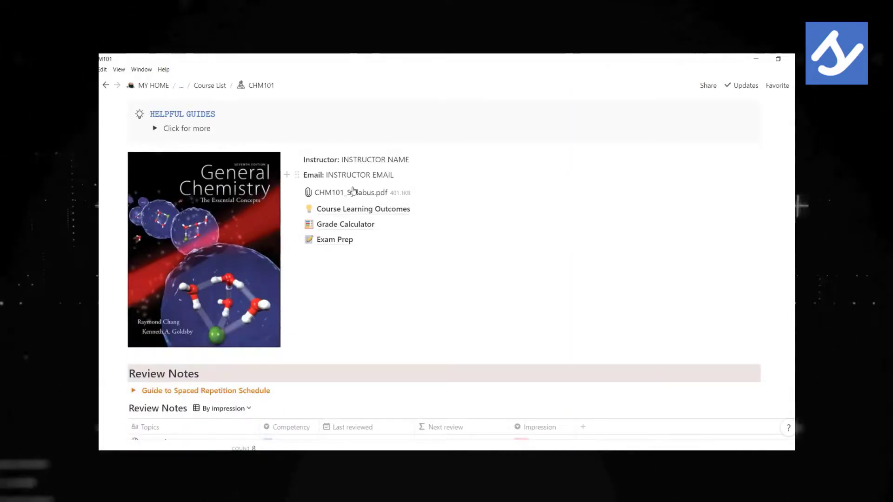
scroll(530, 323, down, 5)
- Expand the first review question and 'What is solubility?' to reveal their answers
scroll(546, 327, down, 10)
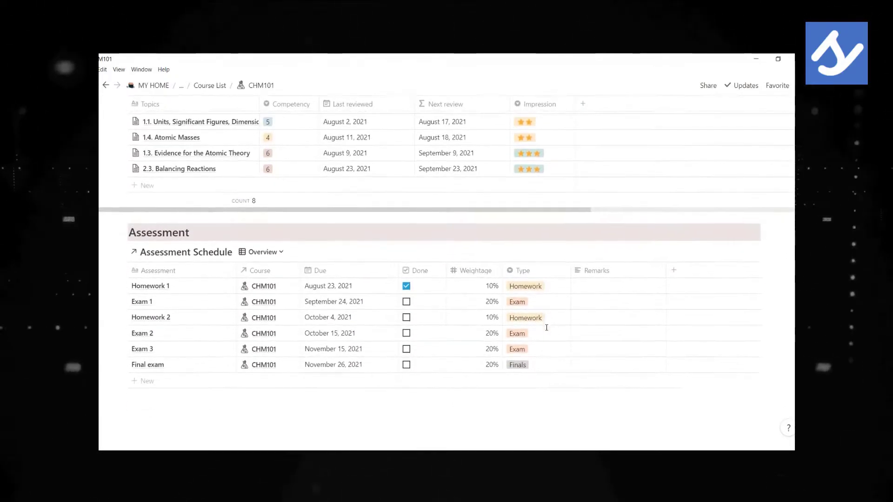
scroll(546, 328, up, 5)
scroll(547, 328, up, 3)
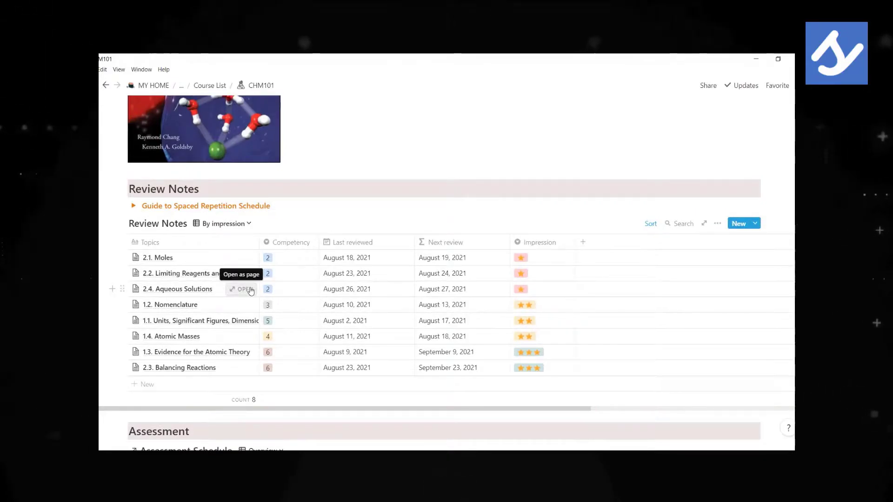
click(251, 292)
scroll(458, 291, down, 8)
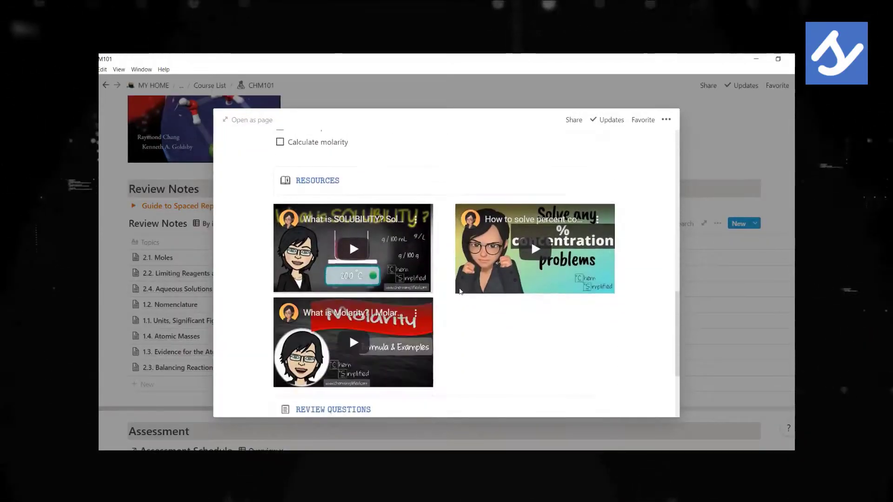
scroll(460, 291, down, 3)
click(280, 294)
click(280, 341)
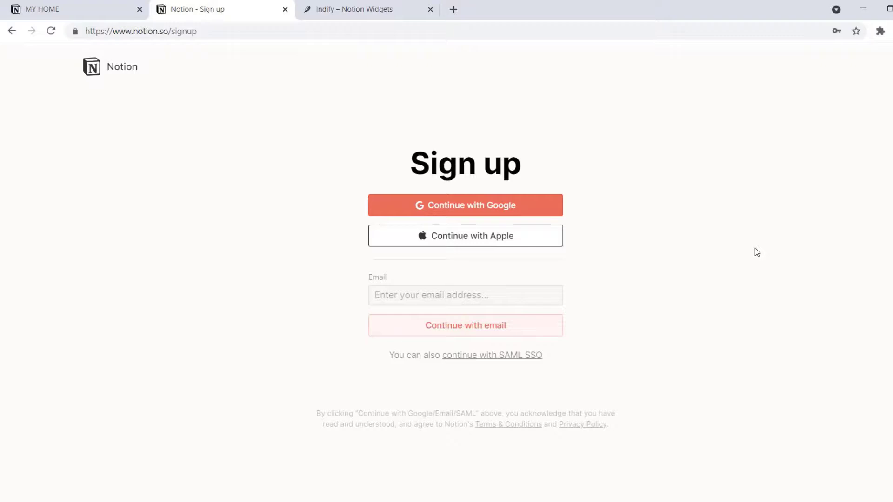
- Browse the Notion Mac & Windows and iOS & Android pages, then duplicate the MY HOME template
click(12, 32)
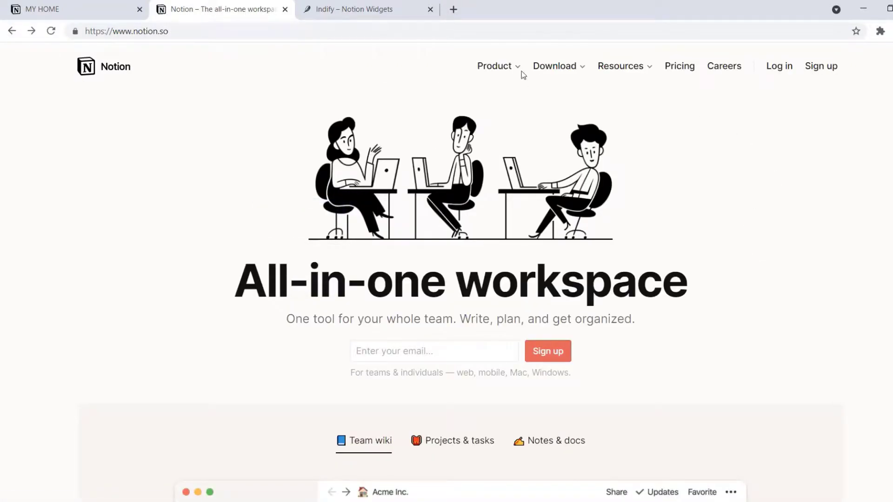
mouse_move(584, 64)
click(532, 112)
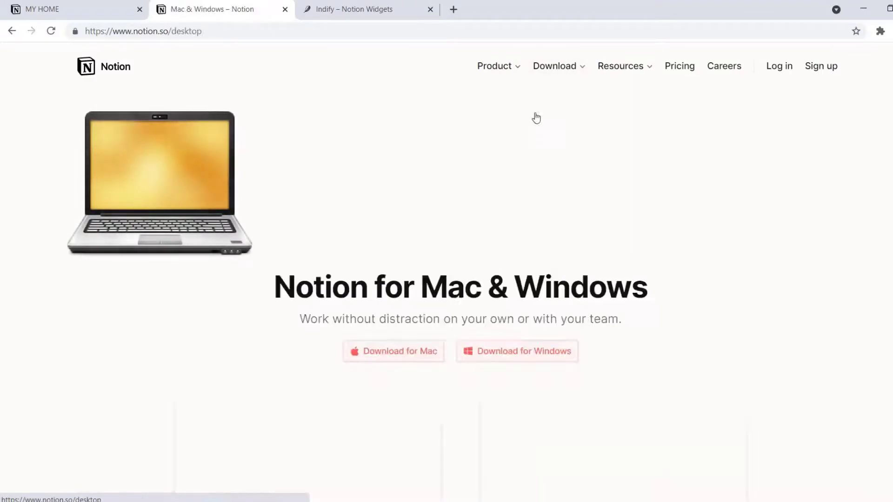
click(546, 94)
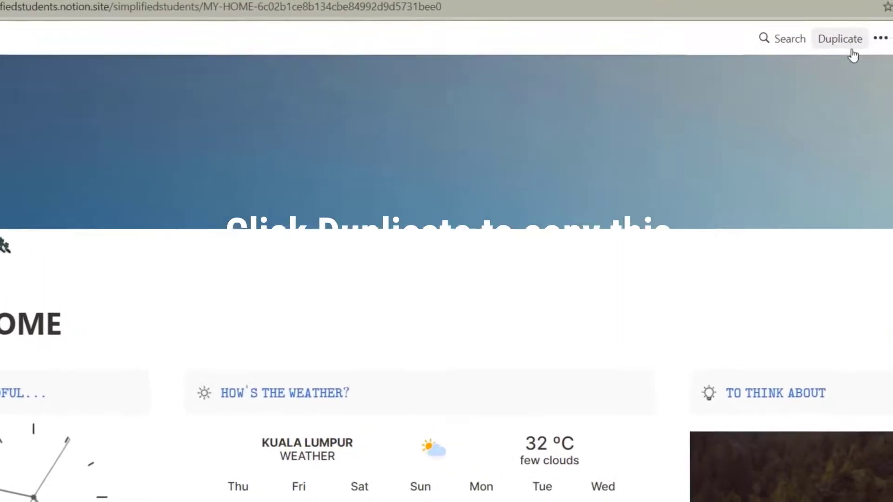
click(809, 43)
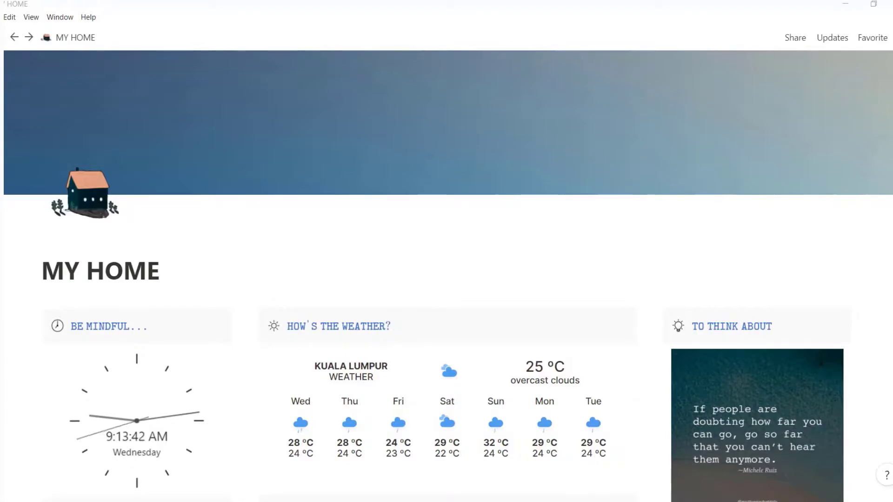
scroll(447, 279, down, 2)
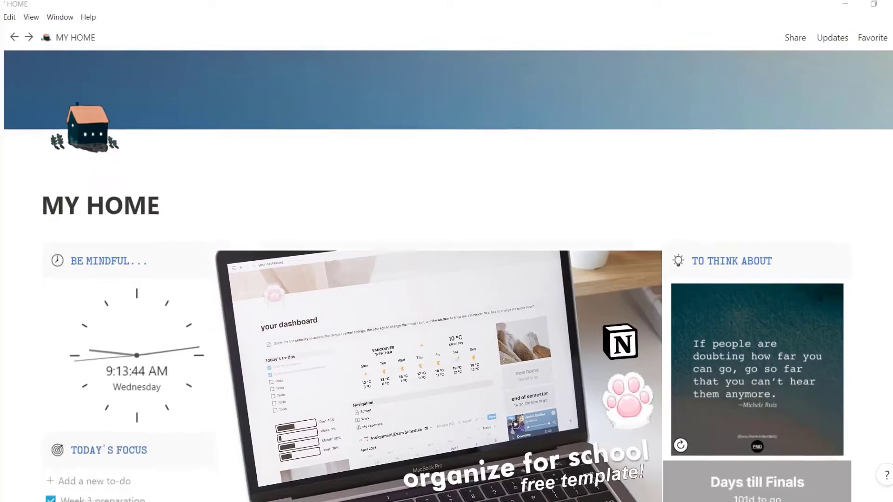
scroll(447, 280, down, 5)
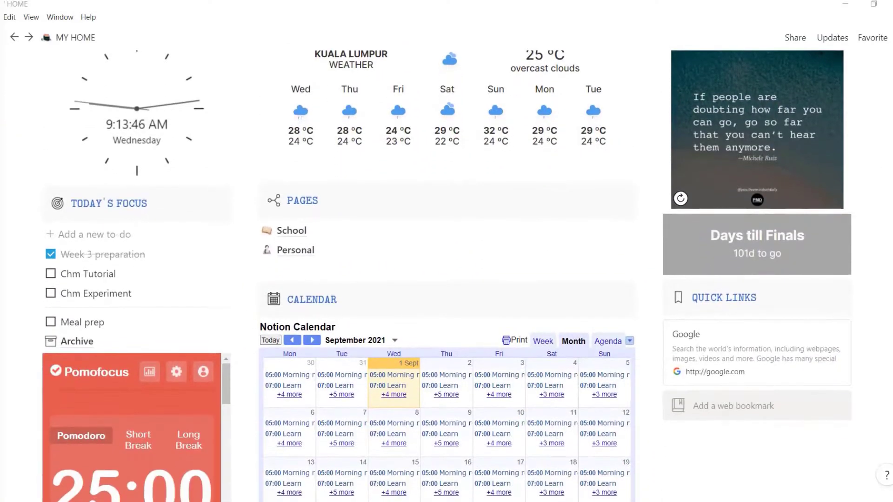
scroll(447, 279, down, 3)
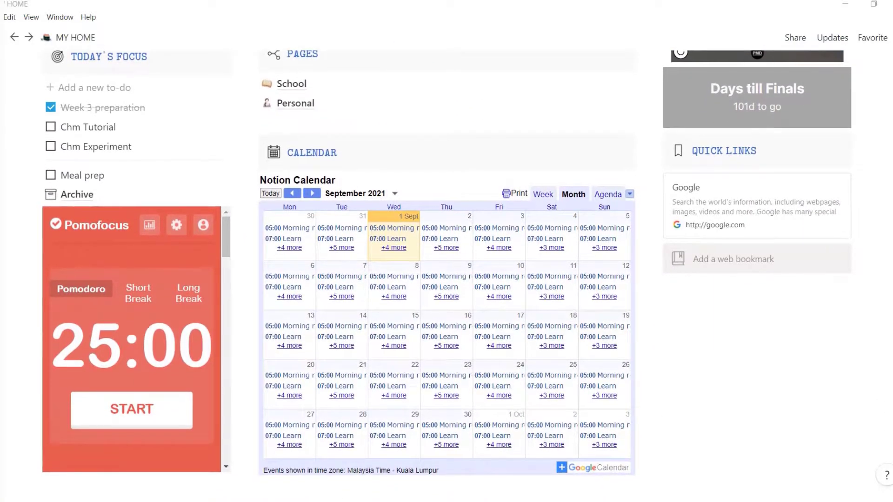
scroll(446, 280, up, 3)
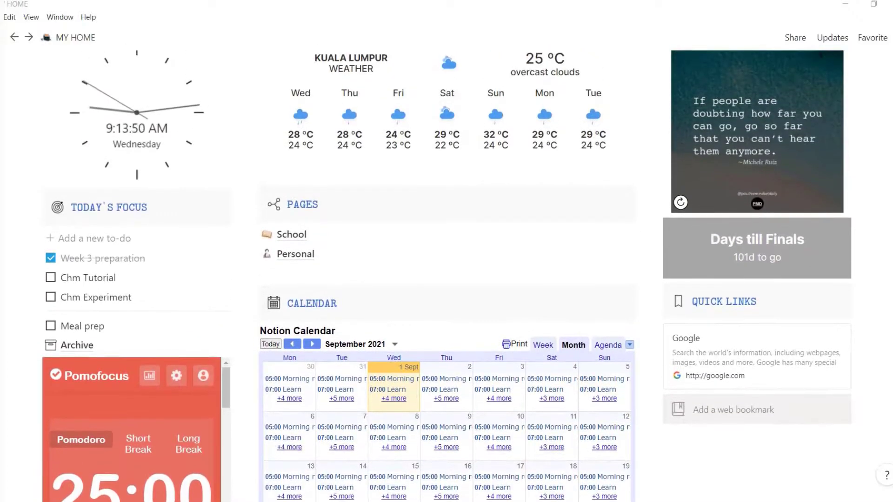
scroll(446, 279, up, 4)
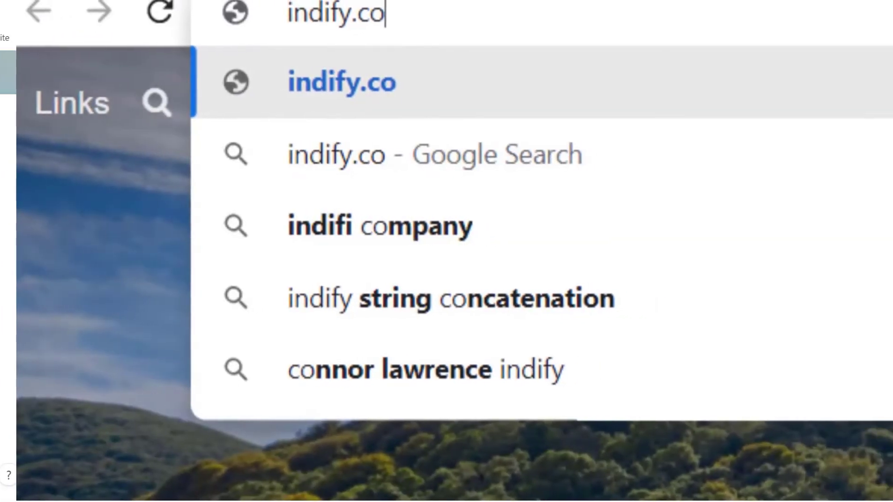
- Sign up to indify.co with Google and create a clock widget in the local timezone
key(Return)
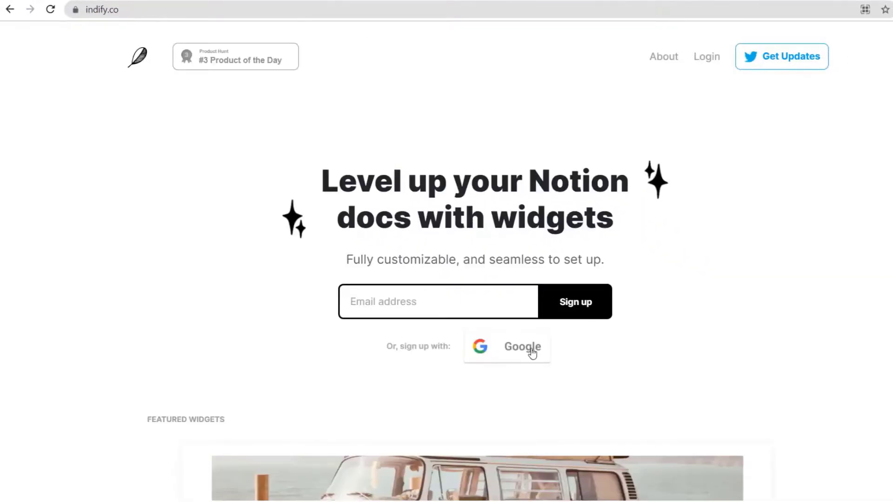
click(529, 352)
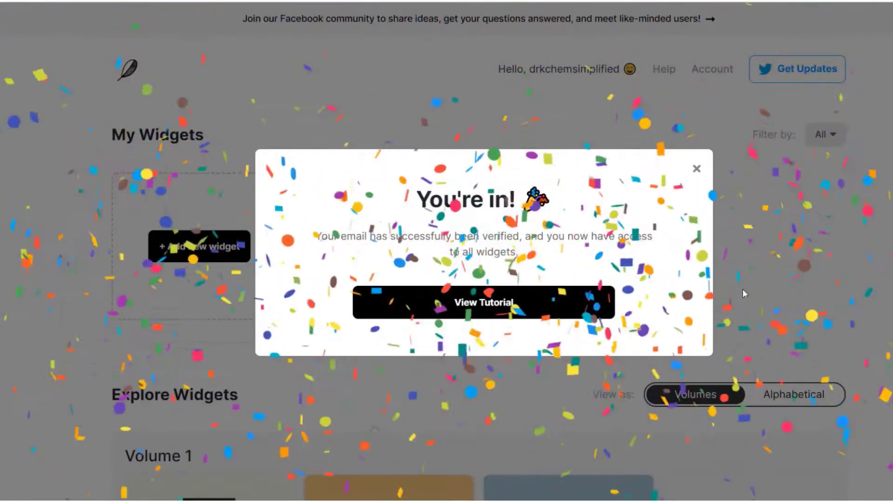
click(696, 169)
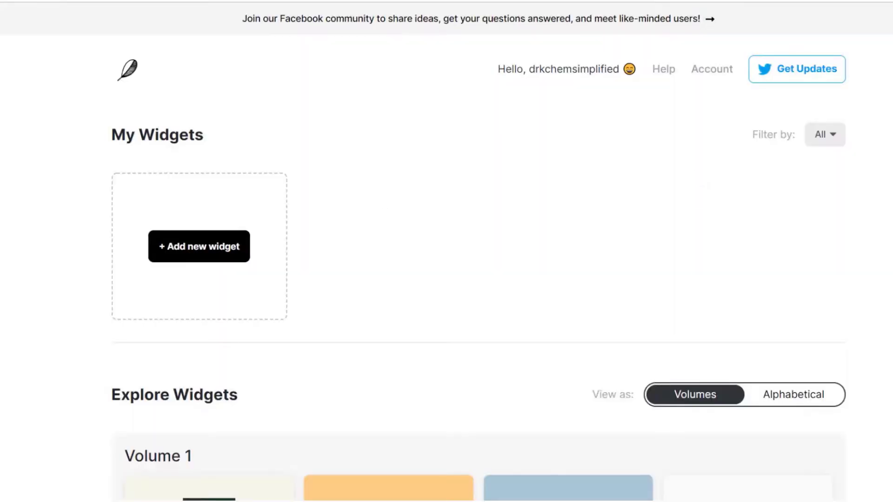
scroll(696, 186, down, 6)
scroll(585, 279, down, 5)
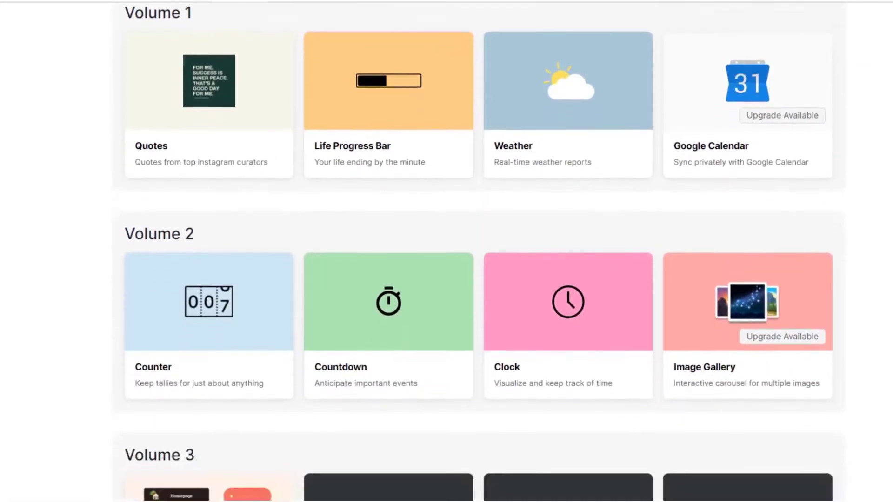
scroll(585, 341, up, 2)
click(585, 341)
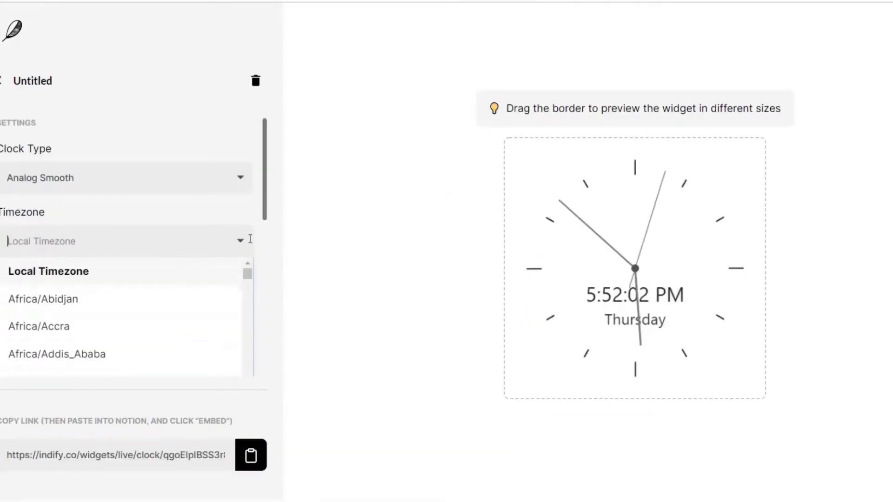
click(248, 238)
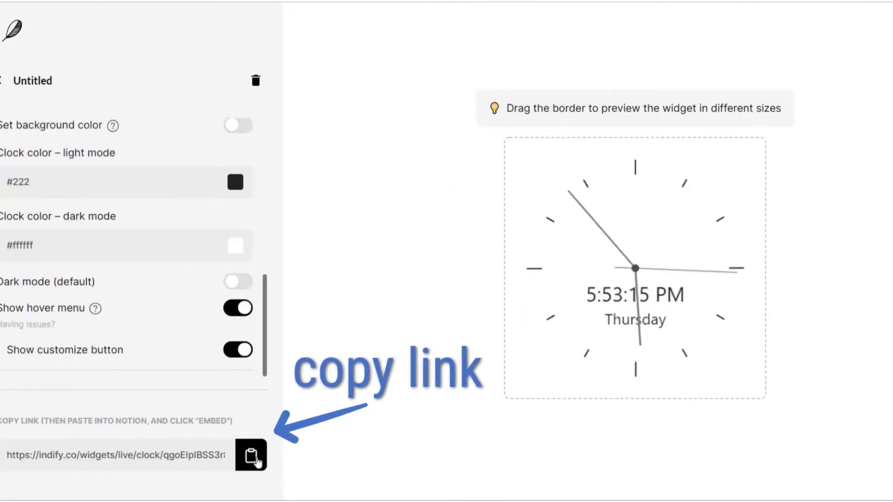
- Embed the Indify clock link in Notion and shrink it to fit the column
click(251, 456)
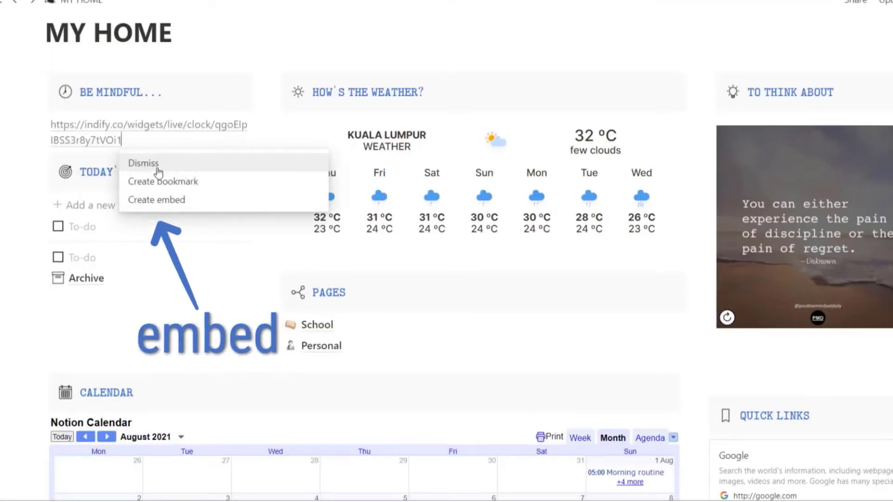
click(176, 203)
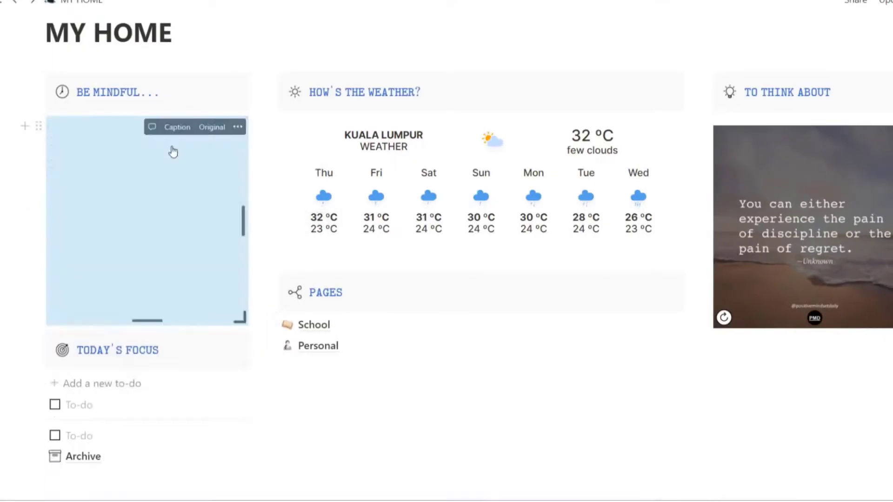
drag(148, 321, 163, 262)
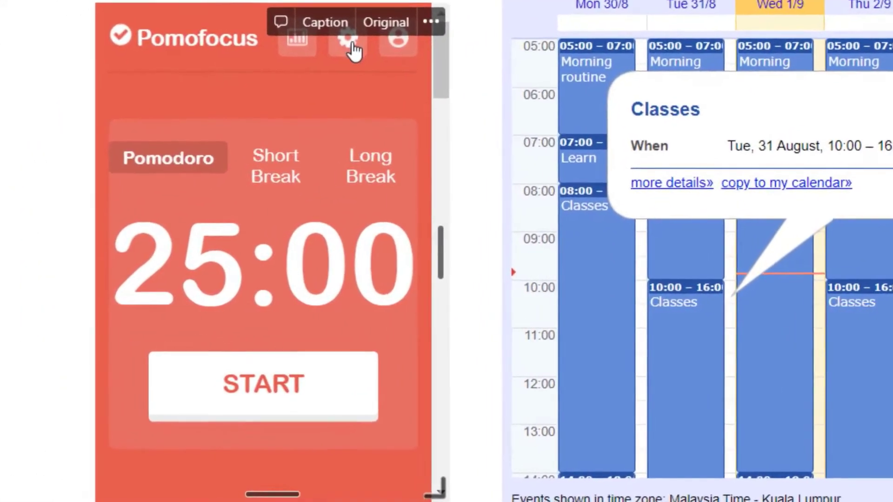
- Set Pomofocus to 52-minute pomodoros with auto-start pomodoros turned on, and save
click(238, 128)
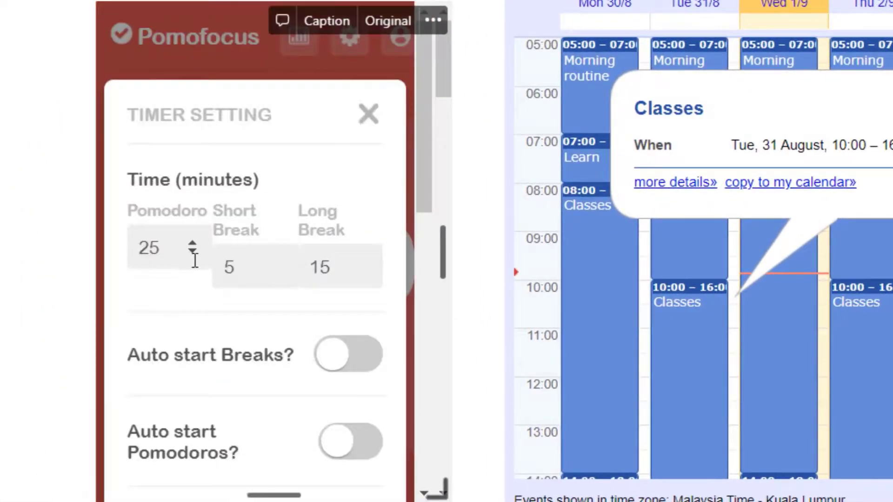
scroll(250, 395, down, 10)
scroll(250, 395, up, 3)
scroll(250, 394, up, 5)
drag(162, 247, 119, 252)
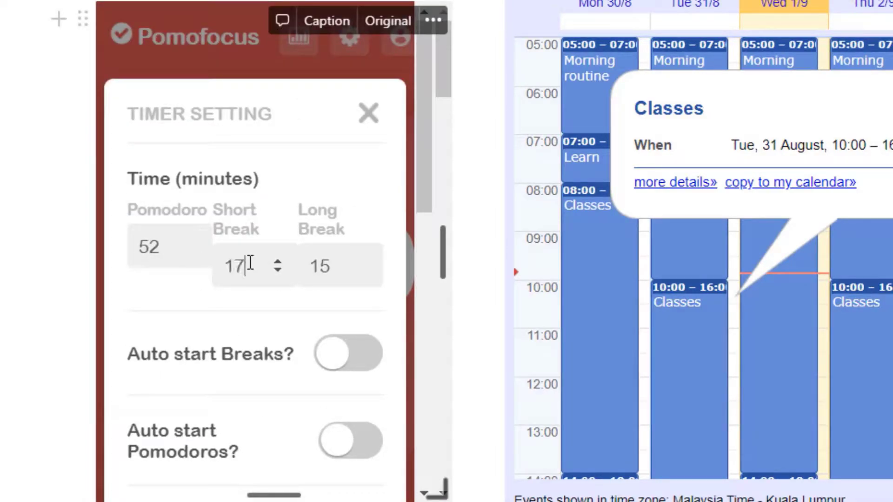
scroll(356, 354, down, 2)
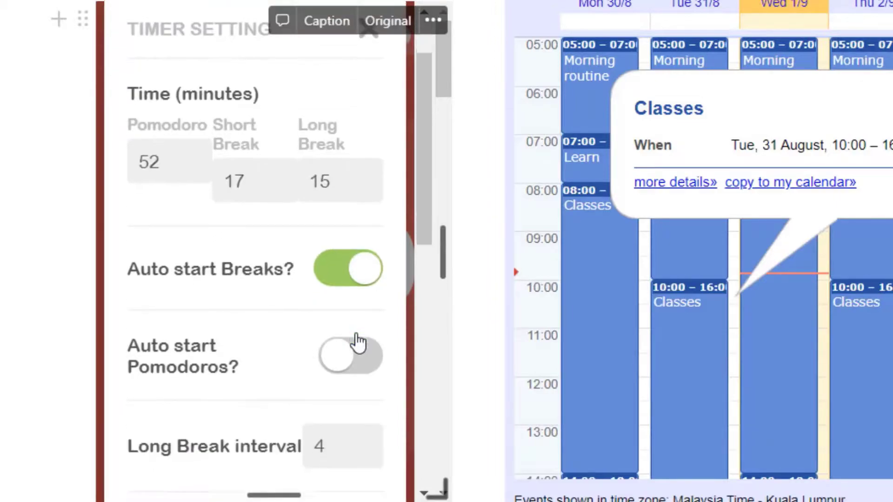
click(354, 359)
scroll(355, 359, down, 8)
scroll(355, 359, down, 3)
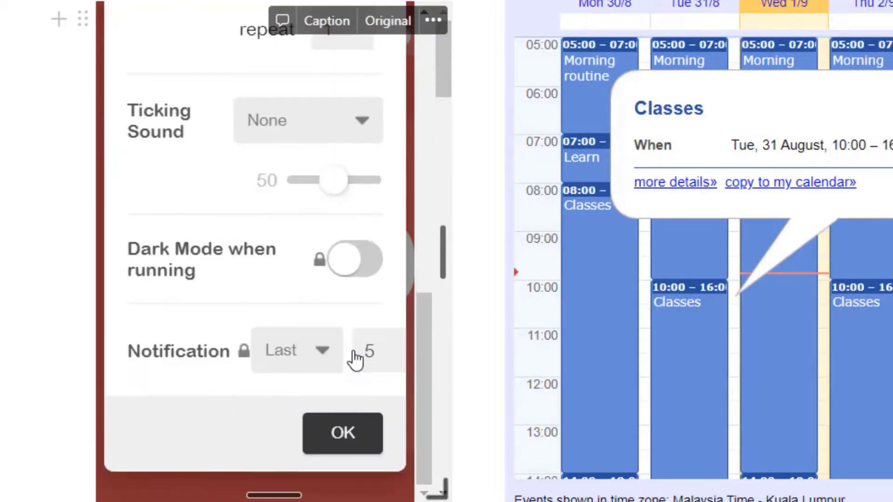
click(321, 447)
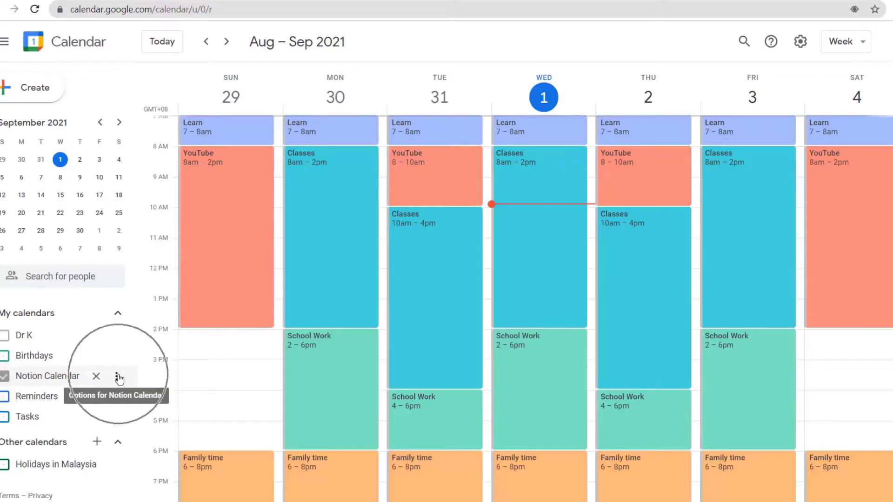
- Open the Notion Calendar's Settings and sharing and scroll to its Public URL
click(118, 375)
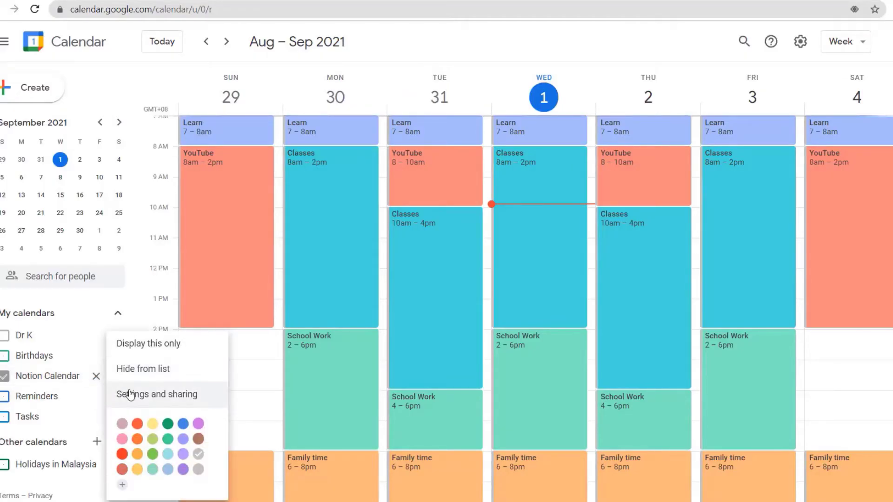
click(131, 395)
scroll(353, 222, down, 6)
scroll(268, 210, down, 15)
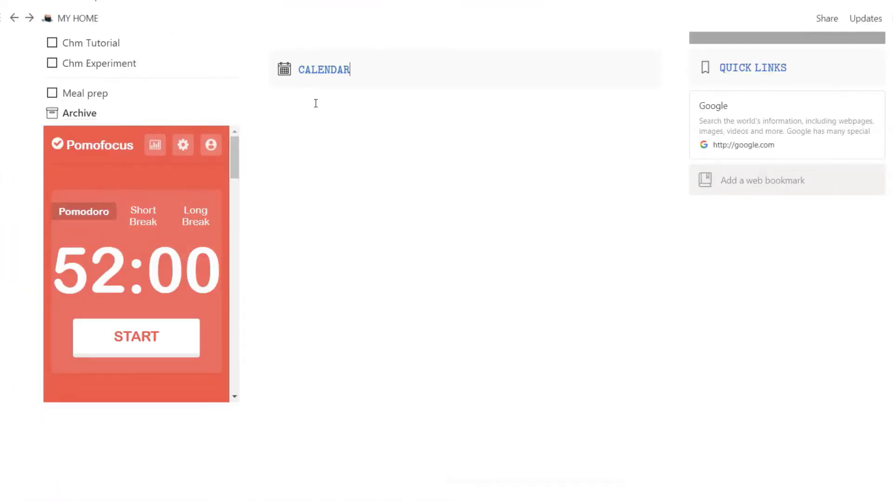
- Paste the calendar embed URL under CALENDAR as an embed and make it taller
key(ctrl+v)
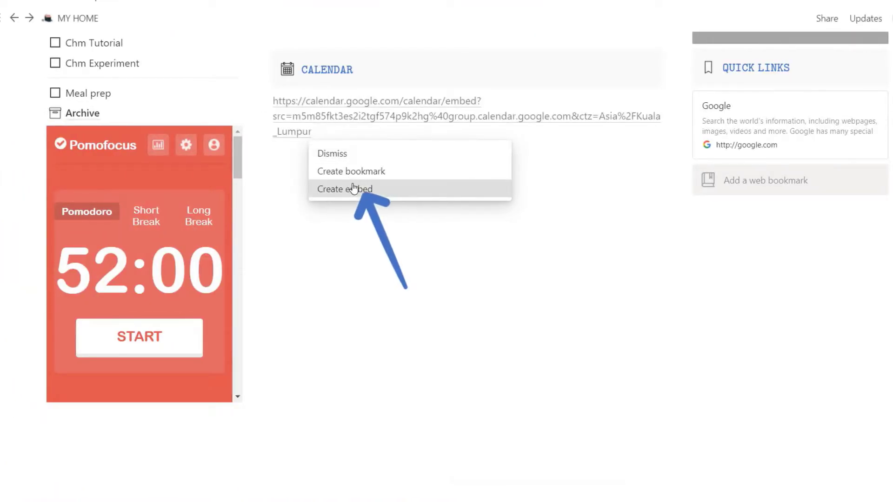
click(360, 184)
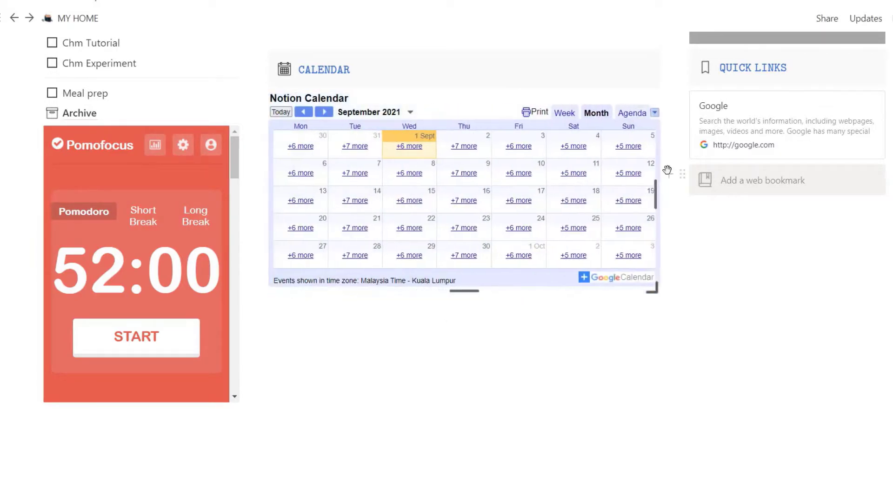
drag(461, 290, 444, 398)
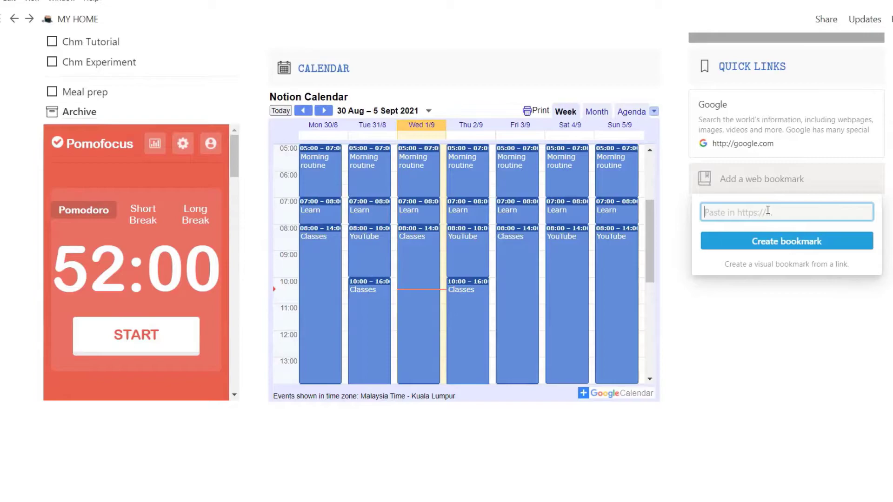
text(ube.com)
key(Return)
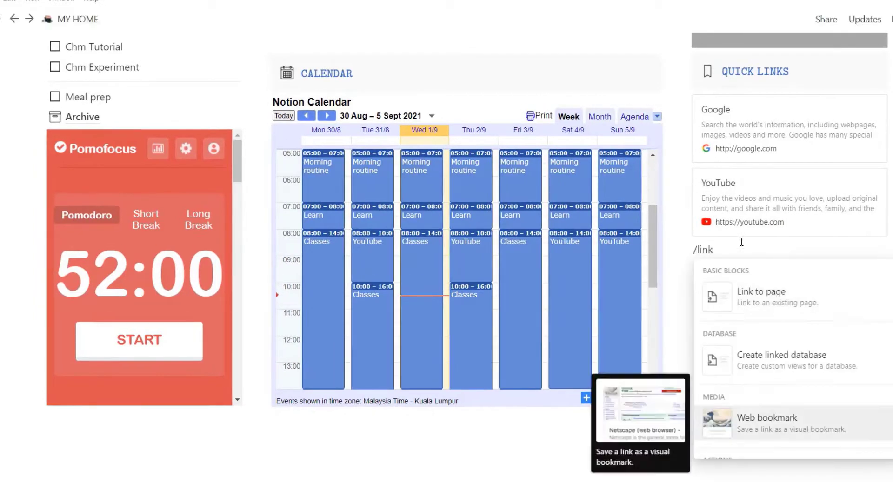
key(Return)
text(https://faceboook.com)
key(Return)
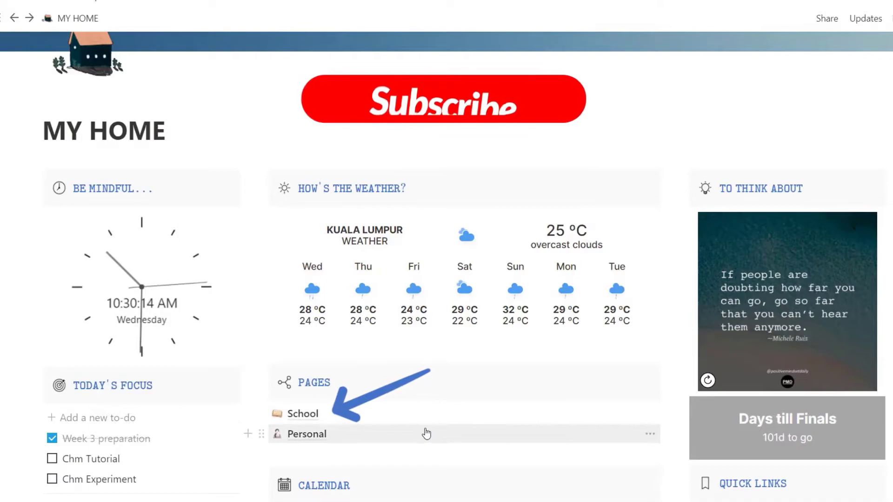
- Open the School page and scroll through its Time-table, Courses and Assessment sections
click(426, 418)
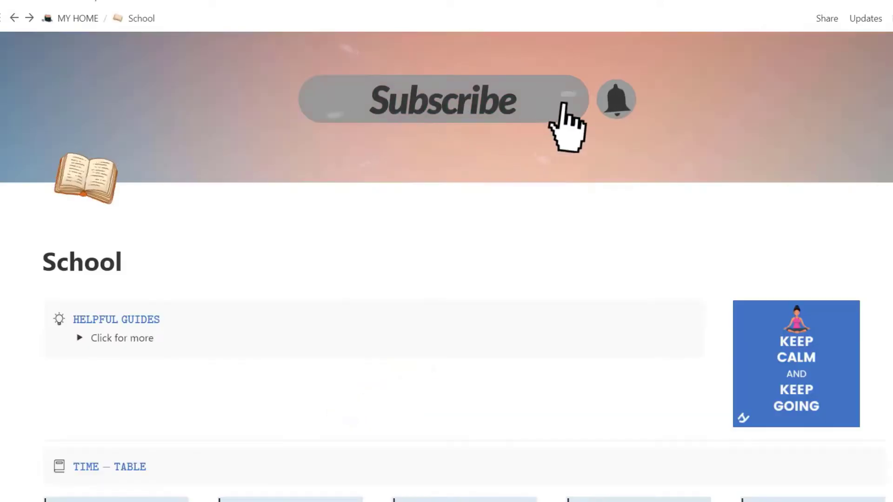
scroll(447, 251, down, 5)
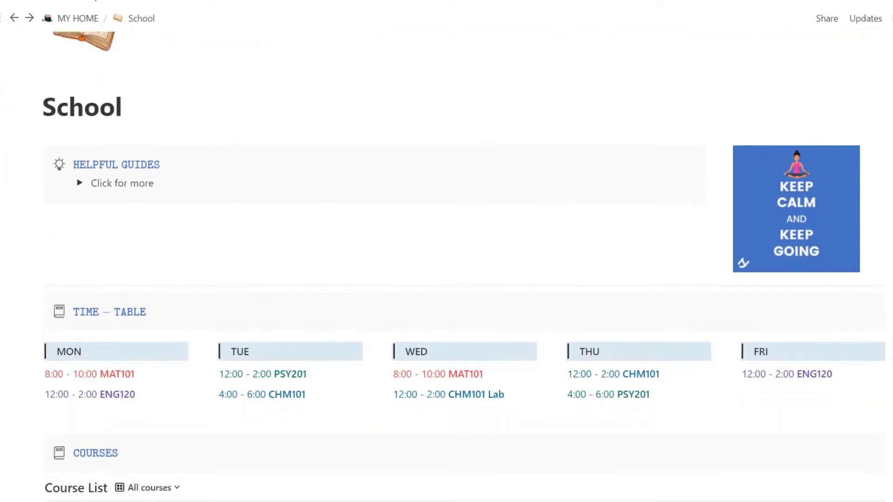
scroll(447, 251, down, 8)
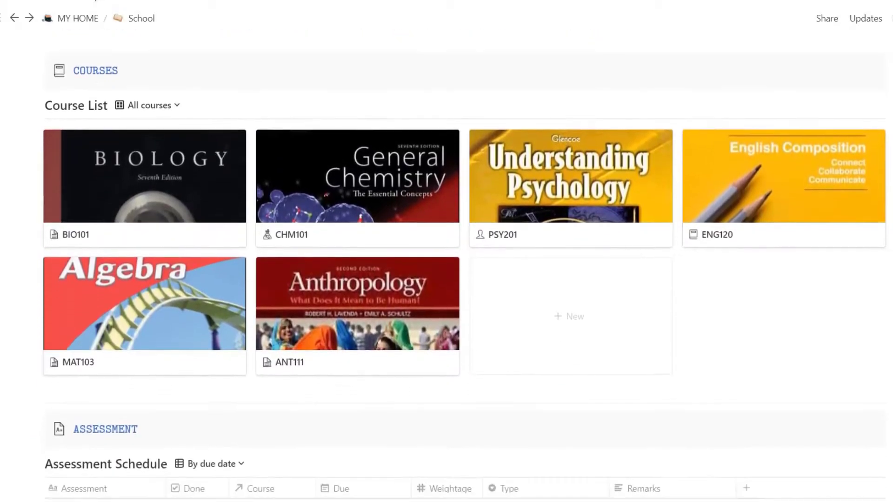
scroll(447, 251, down, 7)
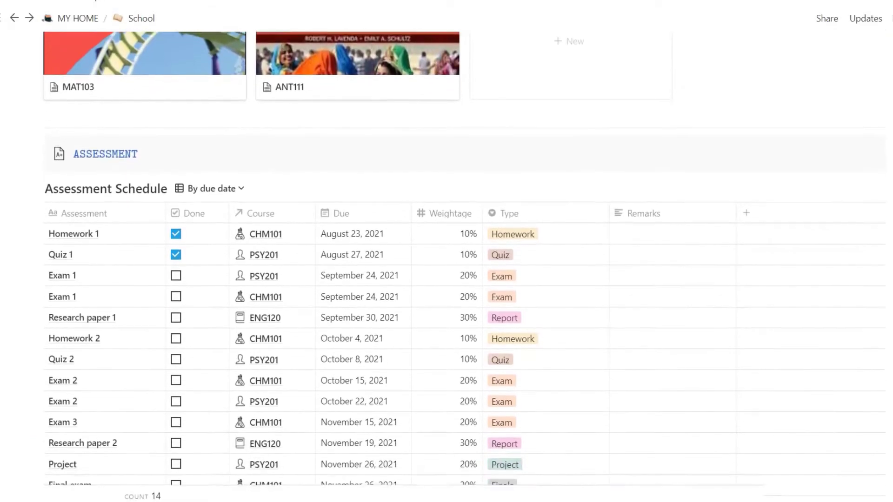
scroll(447, 251, up, 9)
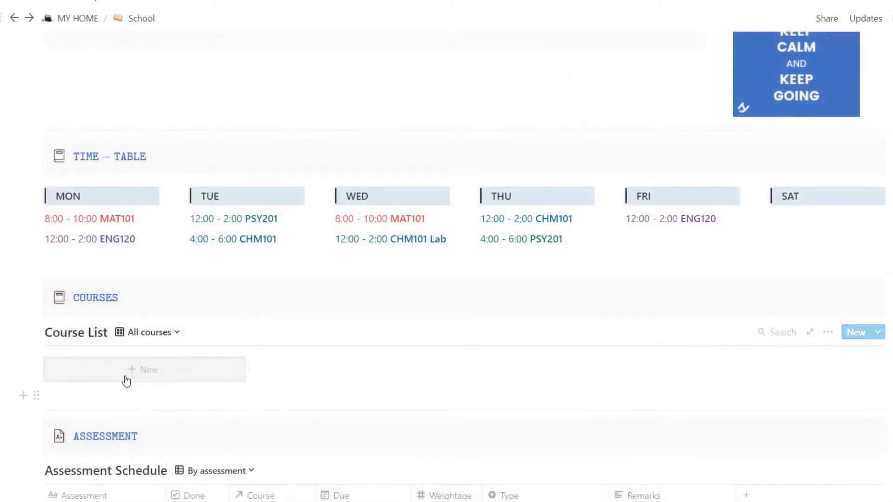
- Add course CHM101 with Course Name 'General Chemistry I' and a new Semester tag 'Fall 2021'
click(148, 369)
click(210, 79)
text(CHM101)
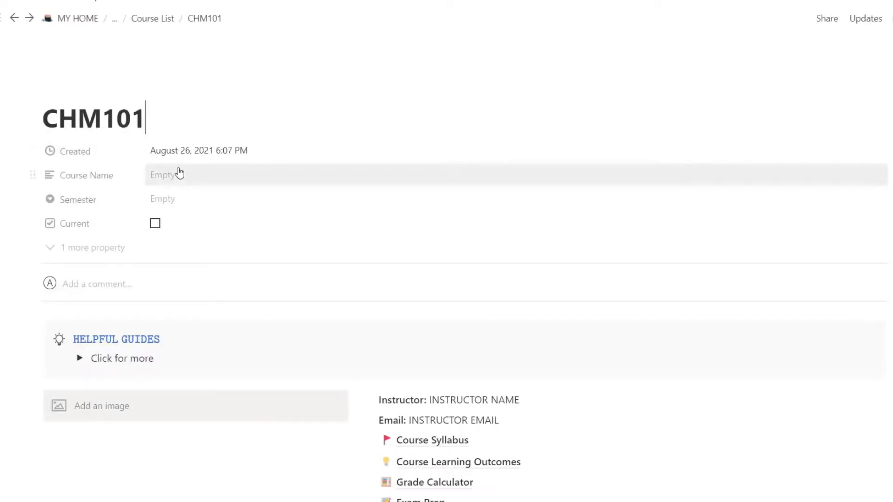
click(177, 172)
text(General Chemi)
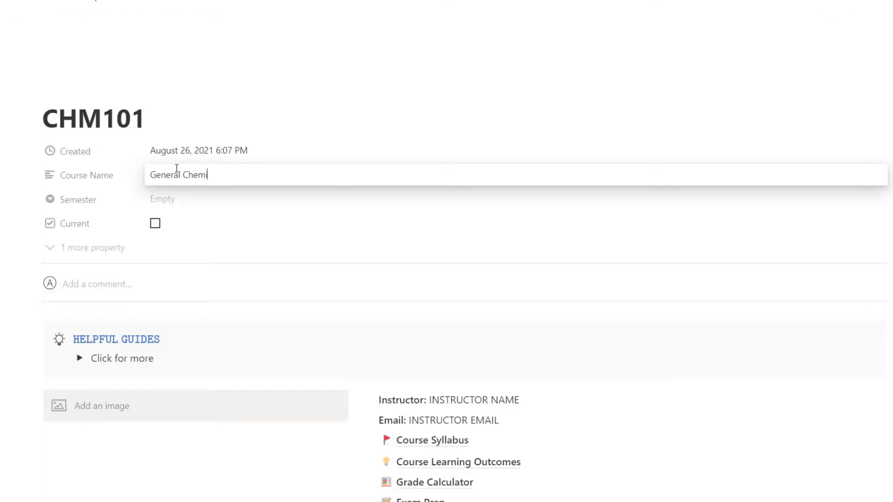
text(stry I)
click(200, 201)
text(Fall 2021)
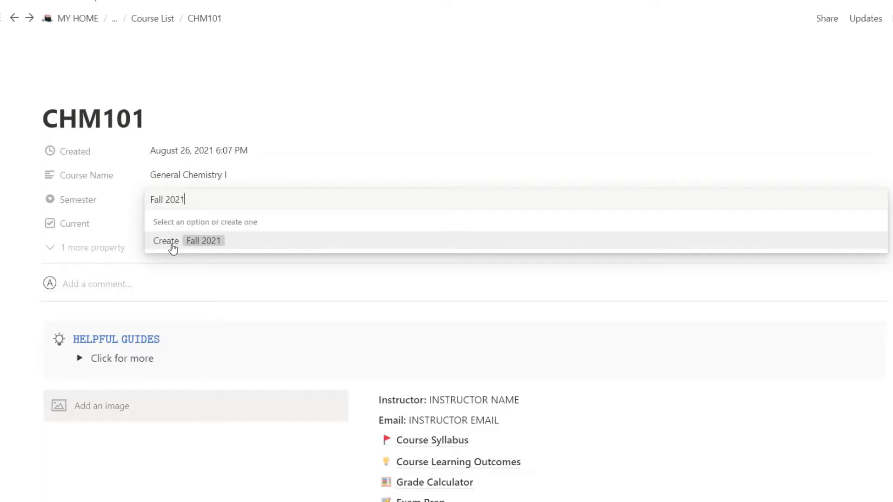
click(173, 249)
click(218, 203)
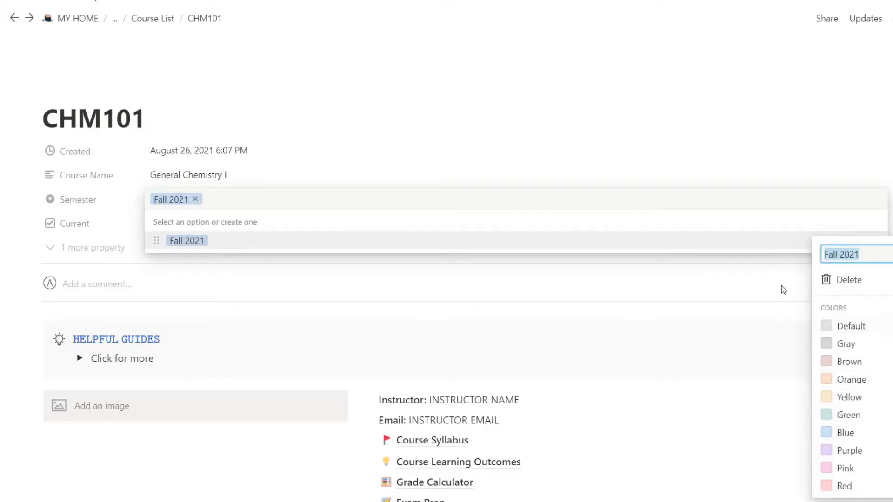
click(767, 285)
click(527, 93)
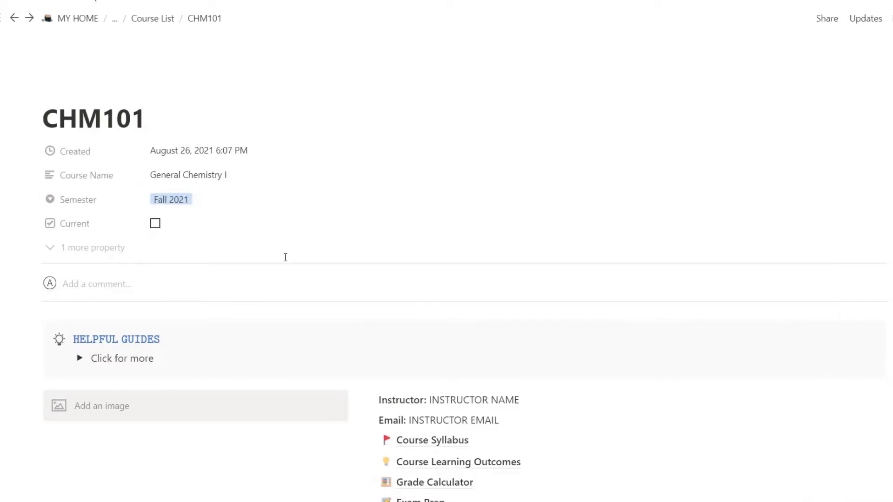
- Tick Current on CHM101 and embed the General Chemistry textbook cover image, narrowed
click(155, 225)
scroll(112, 197, down, 5)
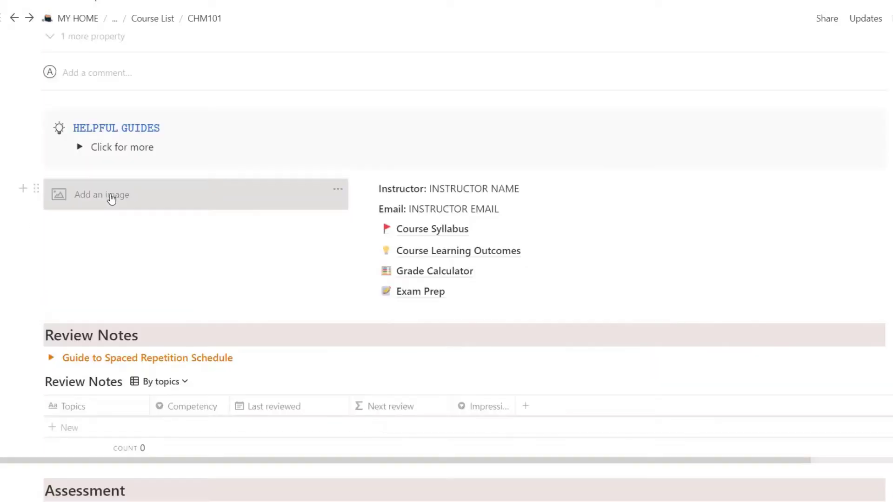
click(121, 191)
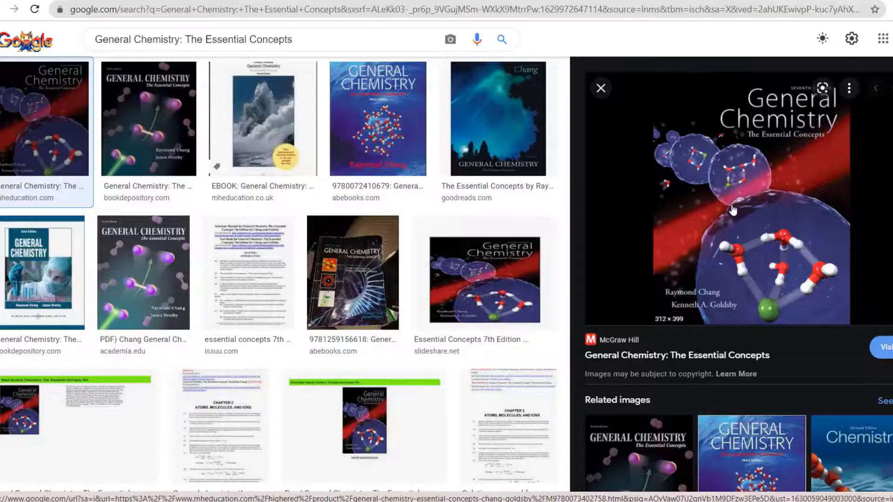
right_click(732, 209)
click(789, 384)
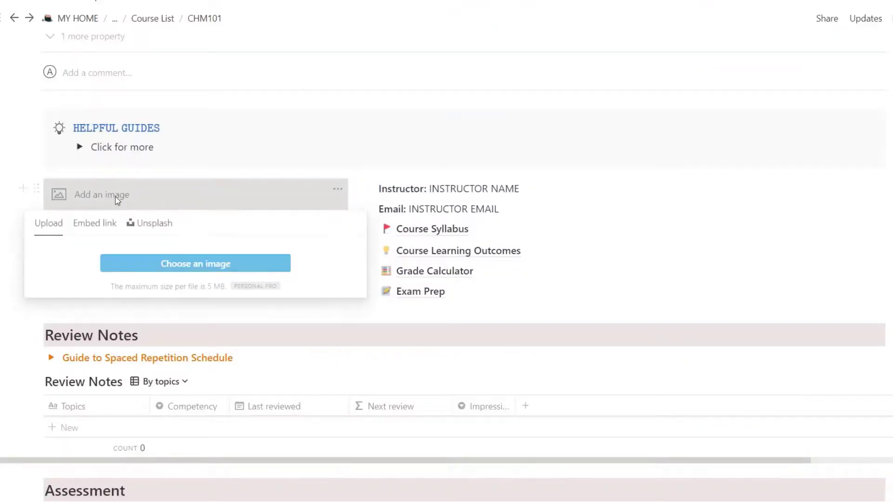
click(93, 223)
text(https://www.mheducation.com/cover-images/Jpeg_400-high/0073402753.jpeg)
click(187, 284)
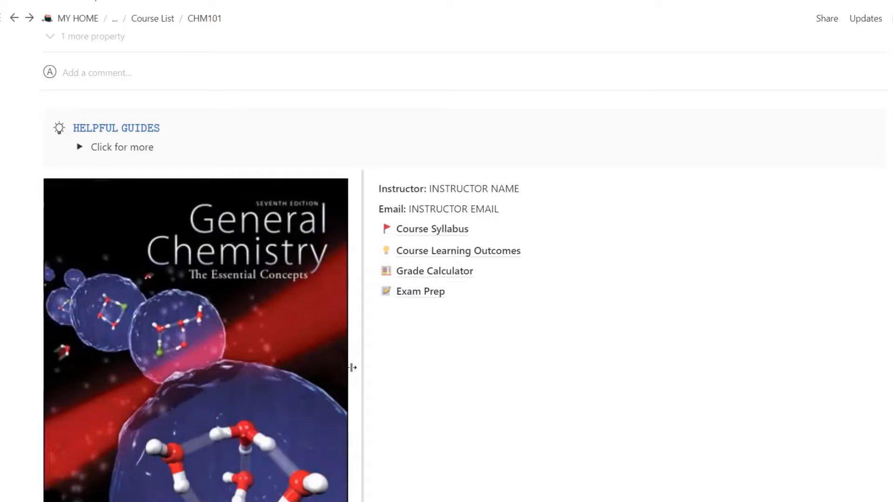
drag(352, 367, 285, 350)
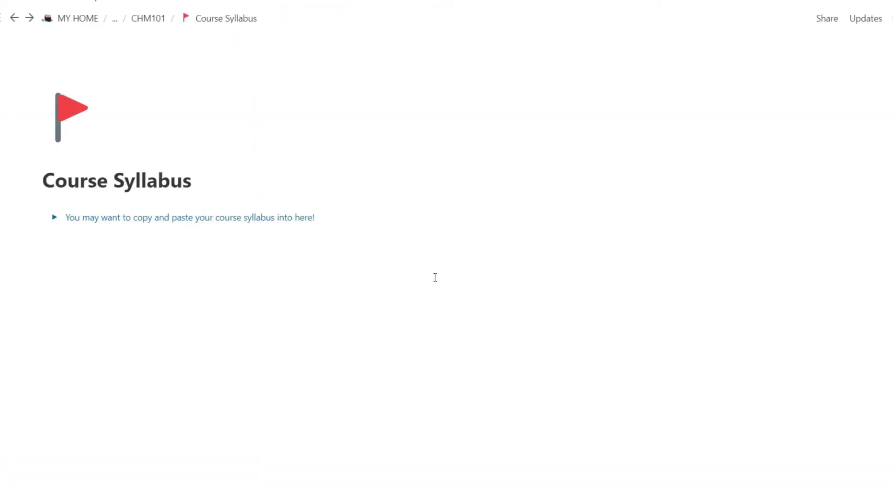
- Back on CHM101, upload CHM101_Syllabus as a file block under Course Syllabus
click(147, 19)
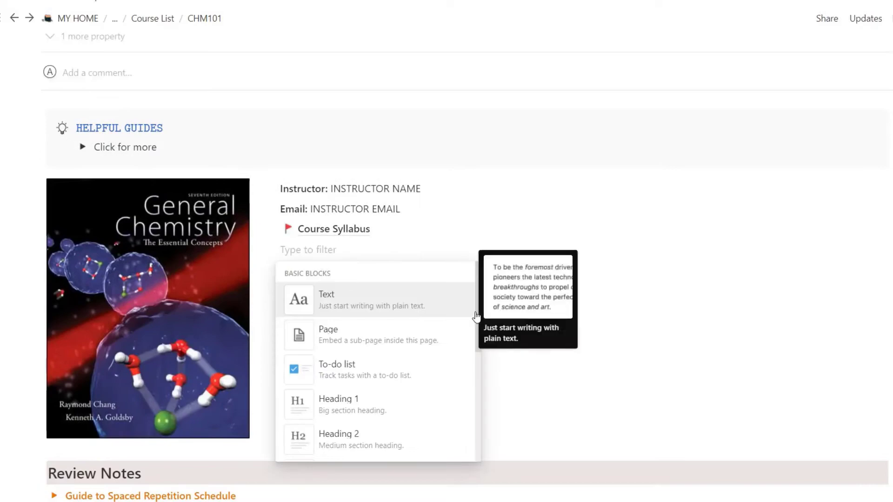
text(fi)
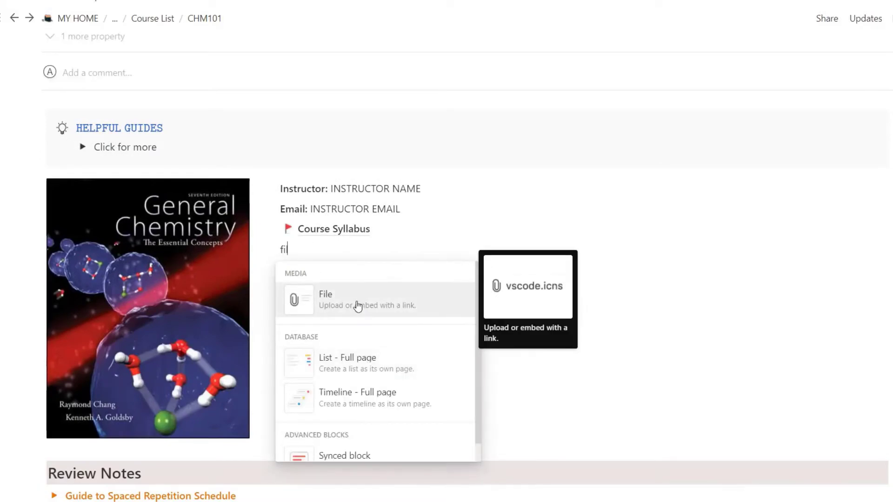
click(341, 303)
click(558, 315)
double_click(157, 84)
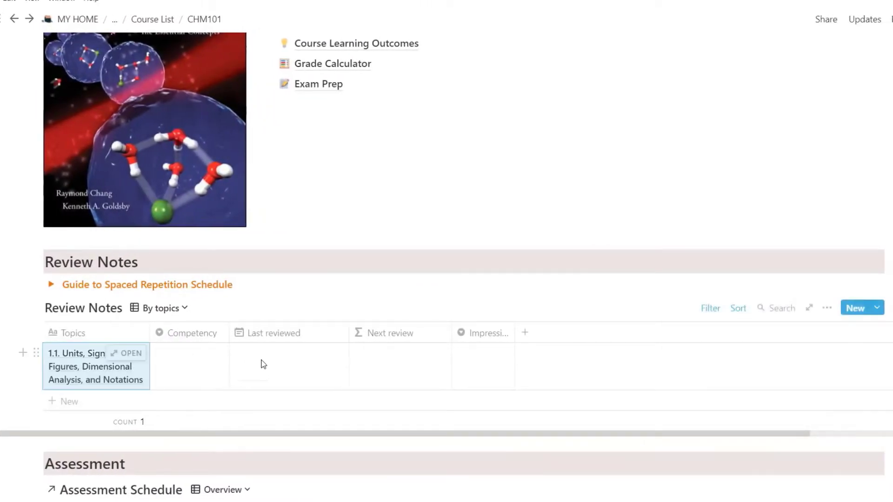
- Add Review Notes rows '1.2. Nomenclature' and '1.3. Evidence for the Atomic Theory'
click(97, 401)
text(1.2. Nomenclature)
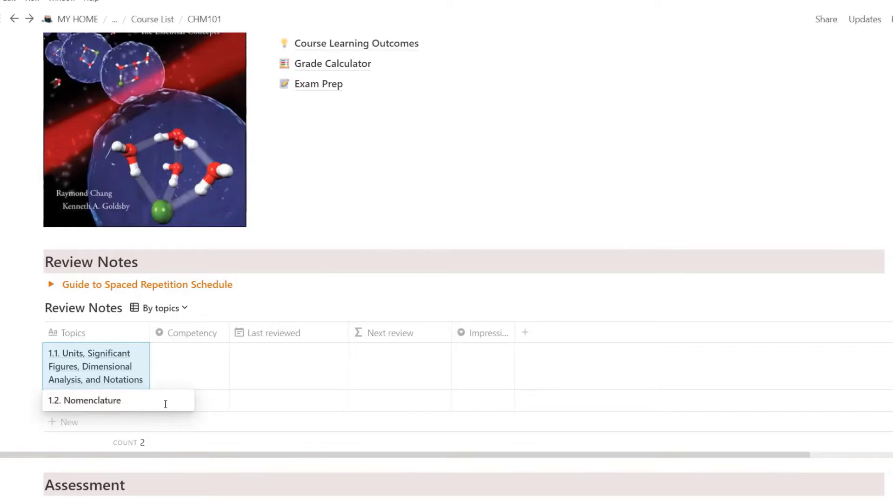
click(64, 422)
text(1.3. Evidence for the Atomic Theory)
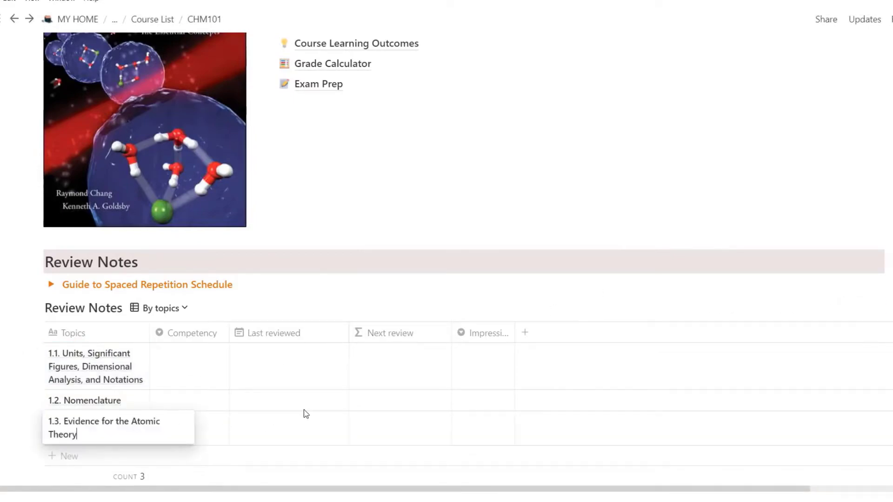
key(Escape)
- Create a topic page from the New Topic template titled '2.4. Aqueous Solutions'
click(129, 354)
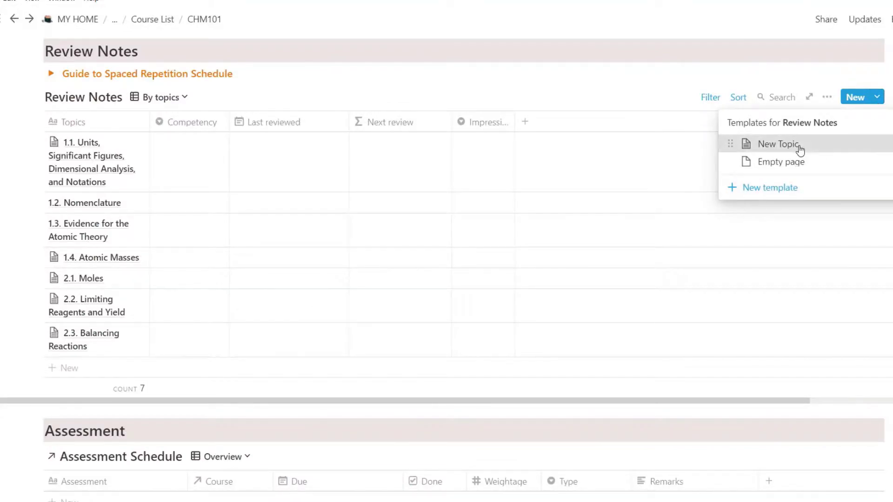
click(798, 146)
text(2.4. Aqueous Solutions)
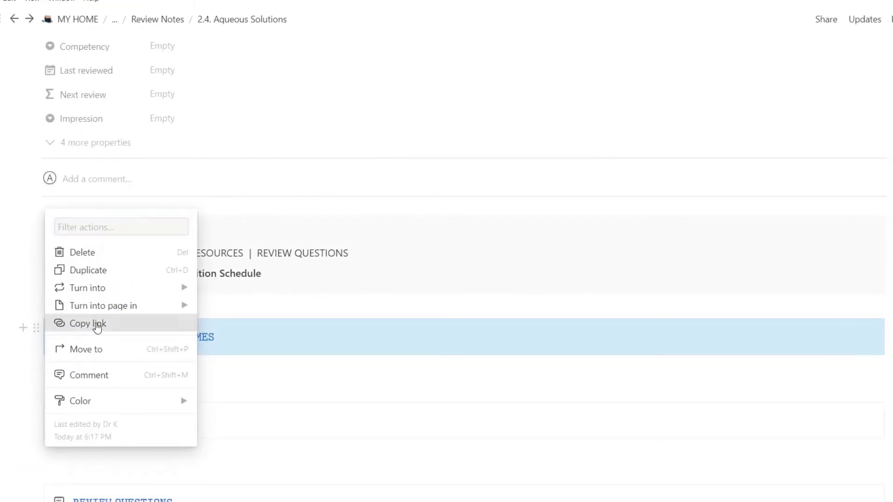
- Link LEARNING OUTCOMES in Helpful Guides to its section and test the jump
click(96, 326)
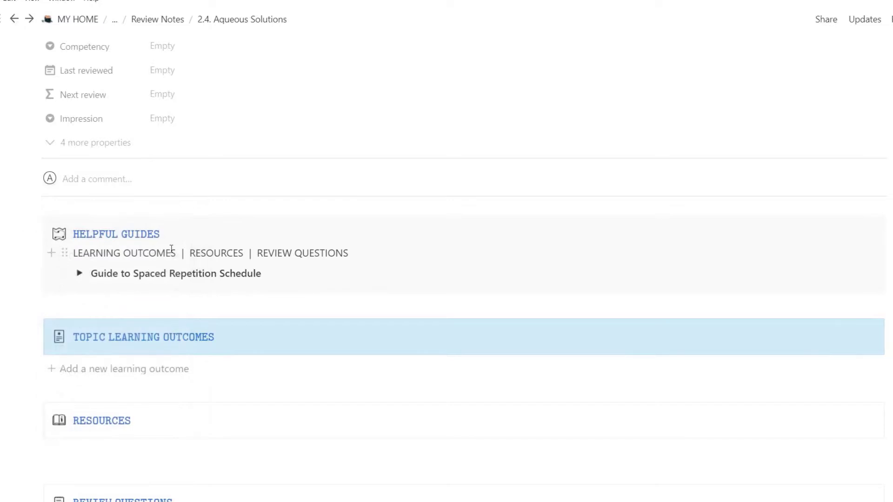
drag(74, 251, 74, 252)
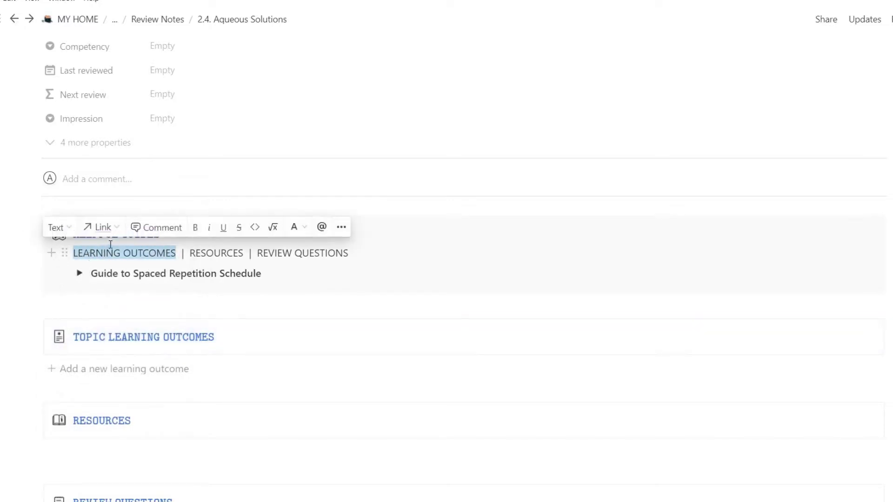
click(106, 230)
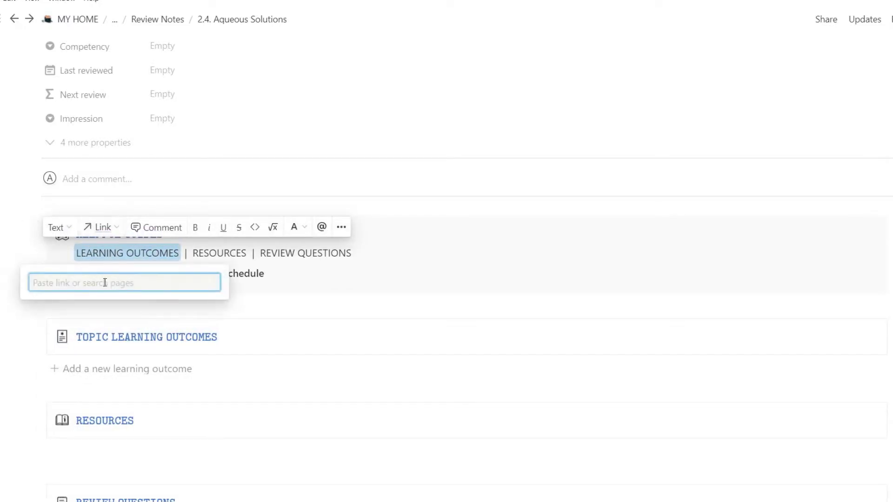
key(ctrl+v)
key(Return)
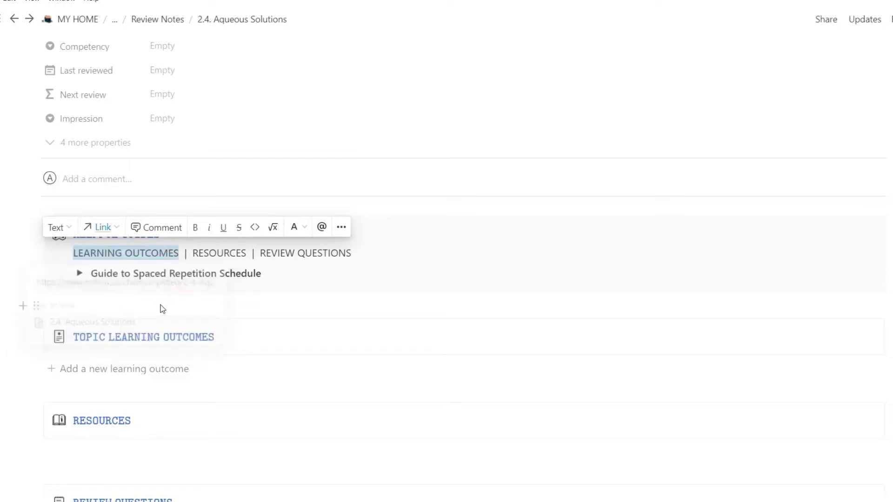
click(161, 253)
click(136, 255)
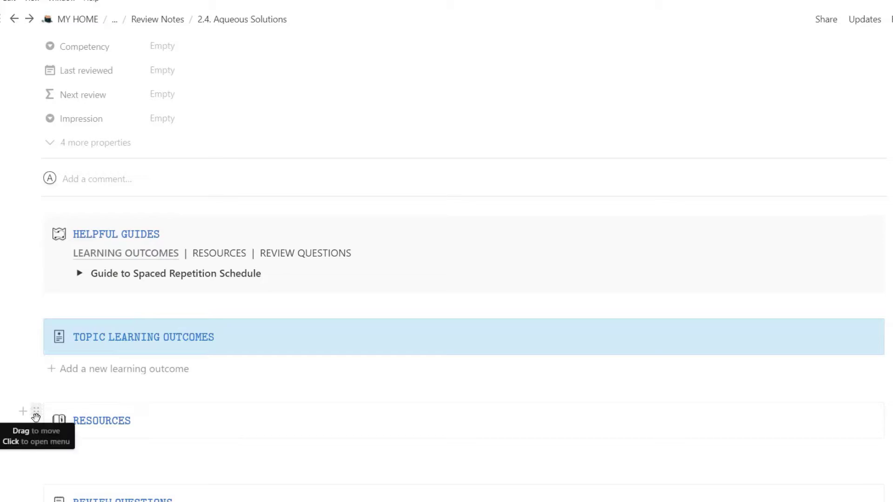
- Copy the RESOURCES section link and apply it to the RESOURCES guide word
click(37, 412)
click(37, 374)
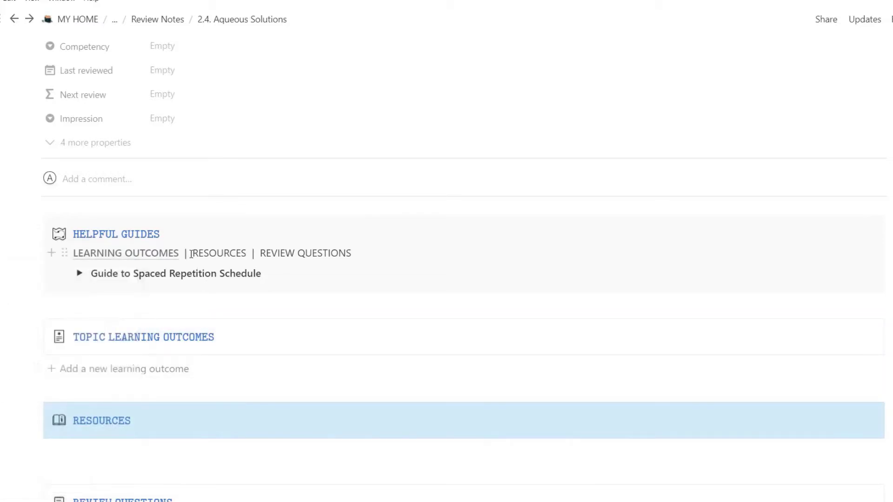
click(221, 228)
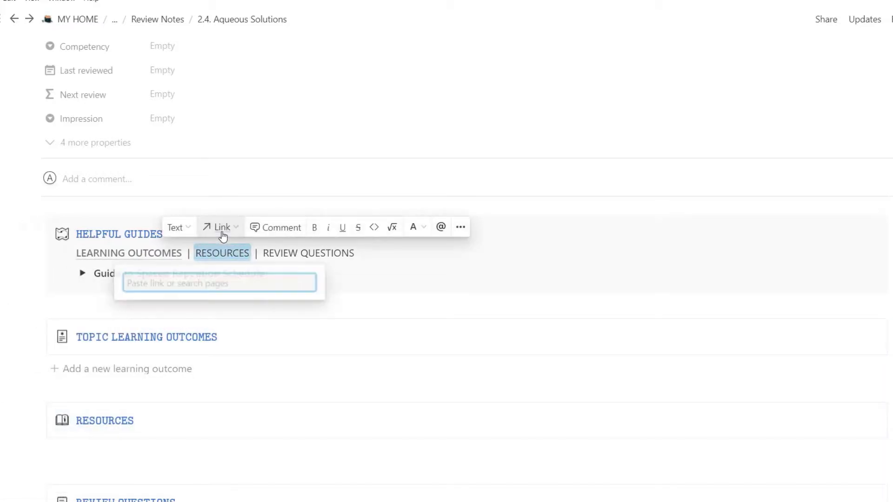
key(ctrl+v)
key(Return)
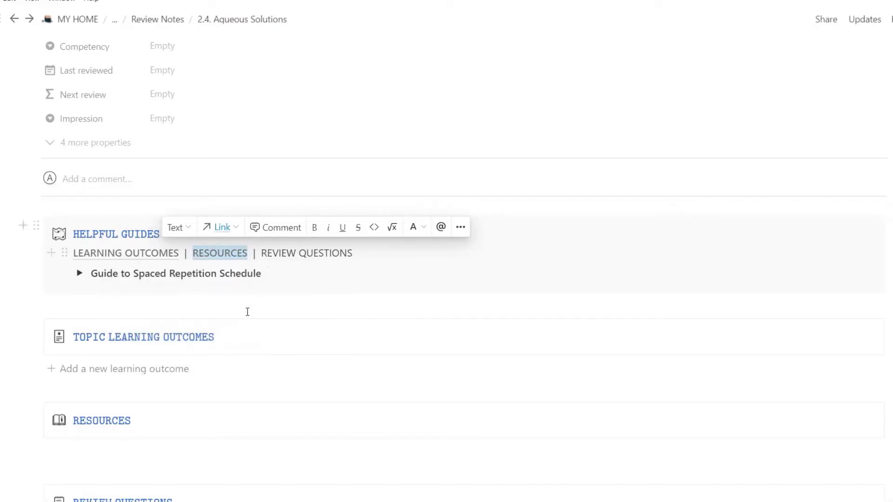
click(261, 312)
- Link REVIEW QUESTIONS to its section, then expand the Guide to Spaced Repetition Schedule
scroll(80, 419, down, 5)
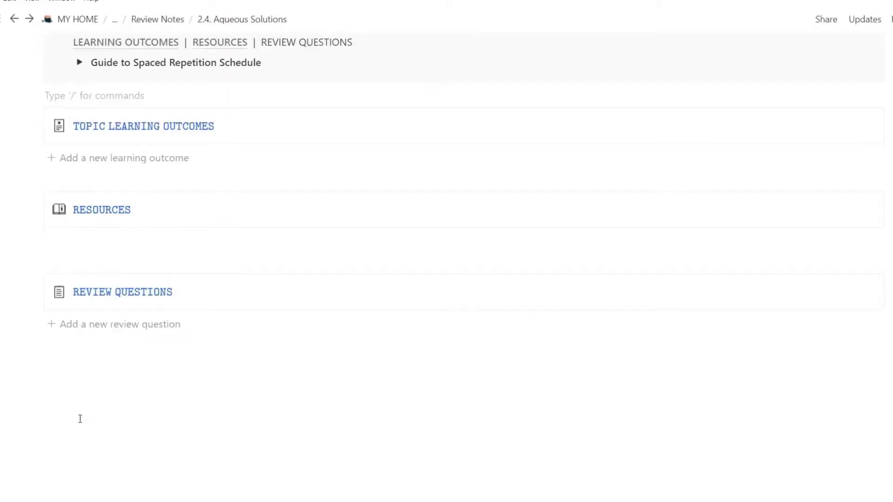
click(36, 284)
click(95, 280)
scroll(277, 213, up, 5)
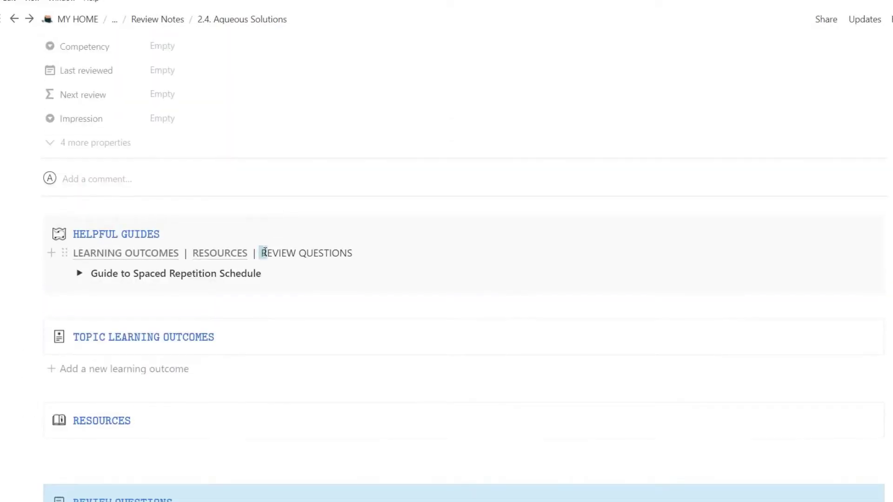
drag(282, 253, 356, 253)
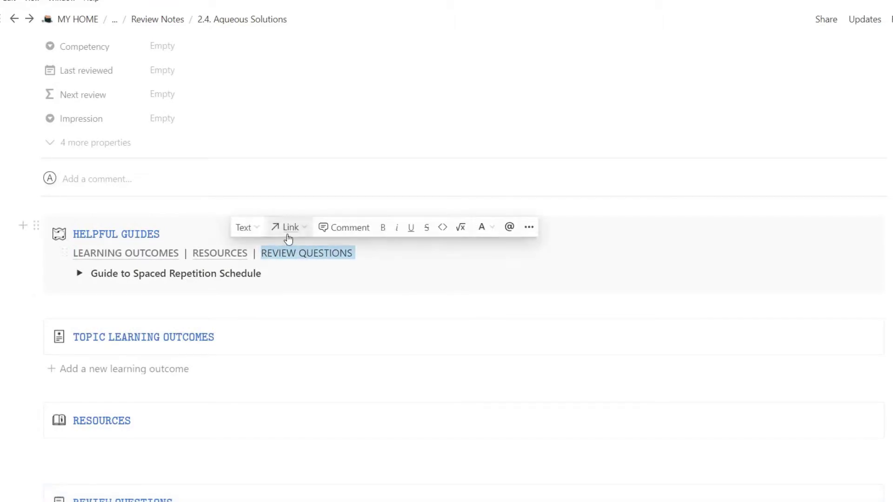
click(287, 228)
key(ctrl+v)
key(Return)
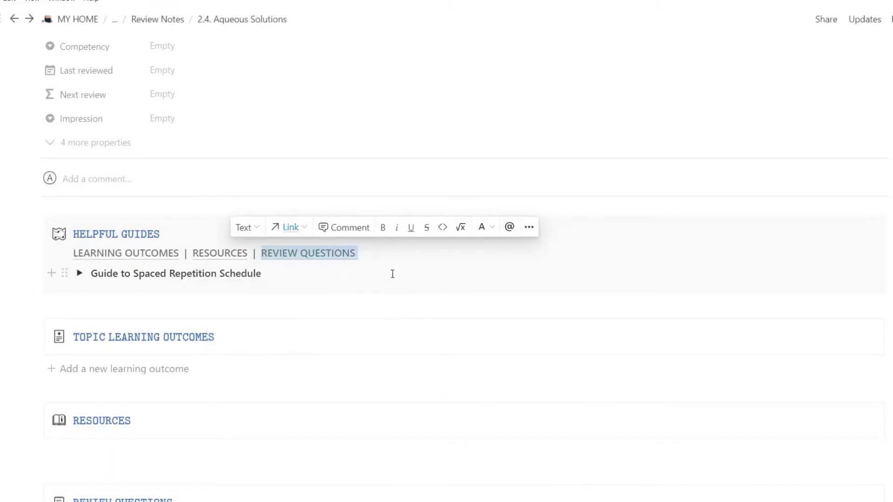
click(357, 281)
click(82, 273)
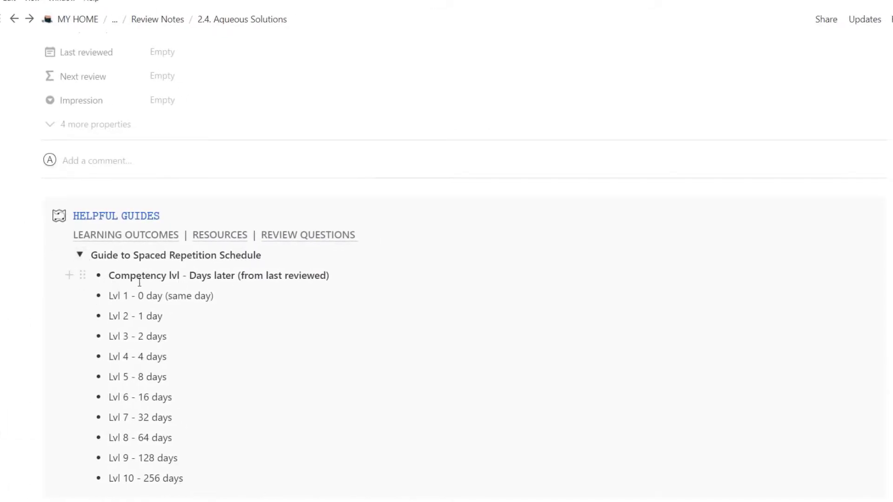
- Inspect the Next review formula and collapse the Guide to Spaced Repetition Schedule
scroll(214, 268, up, 3)
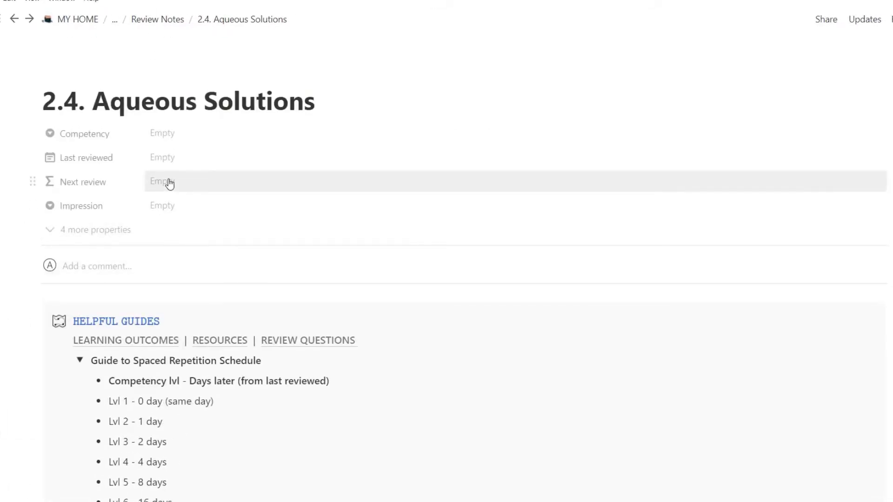
click(169, 185)
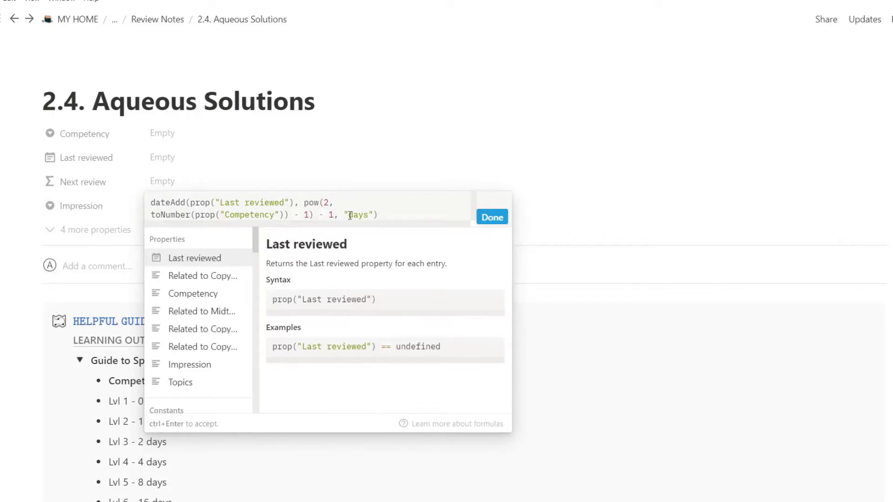
scroll(149, 329, down, 2)
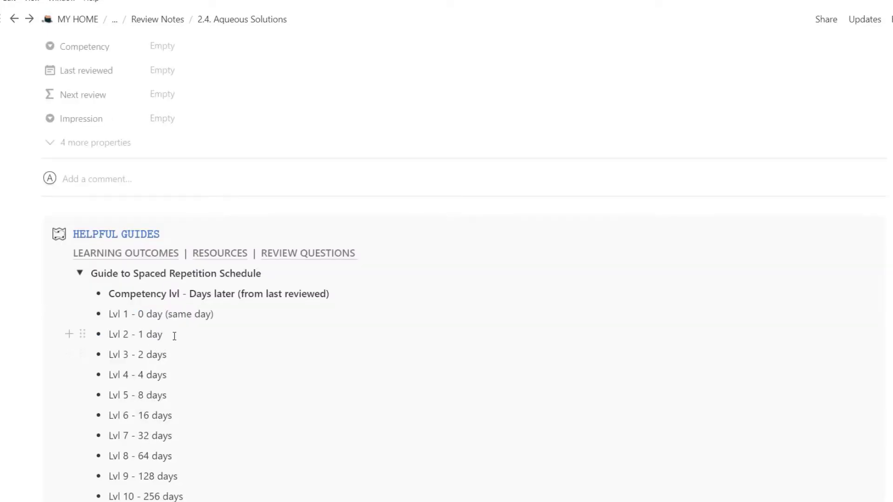
click(79, 273)
click(184, 226)
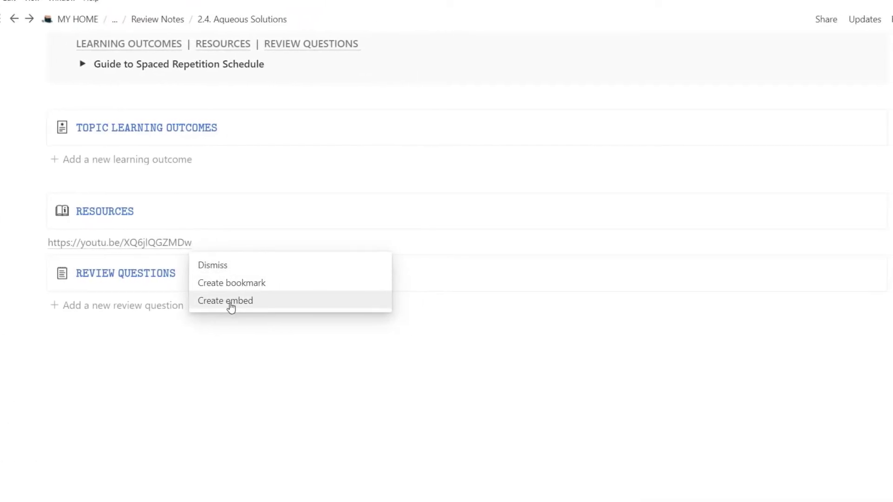
- Embed the first two pasted YouTube links as videos, test-playing the solubility video
click(231, 307)
scroll(351, 365, down, 4)
click(287, 368)
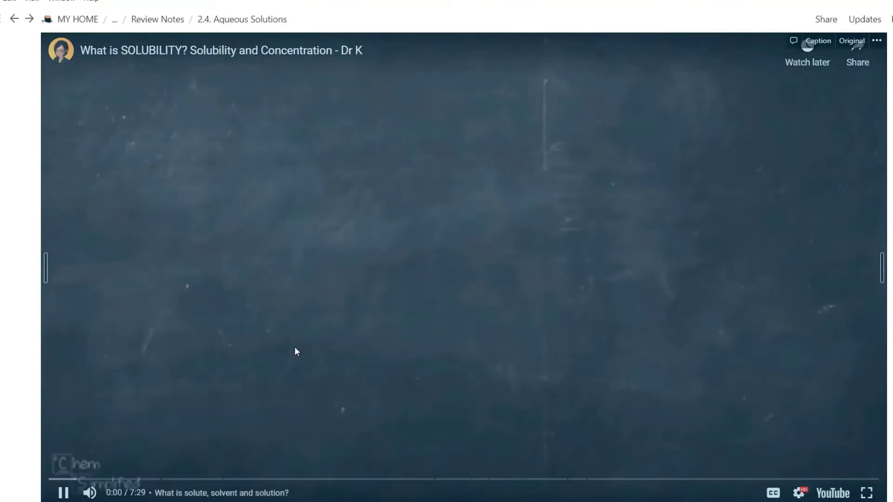
click(423, 341)
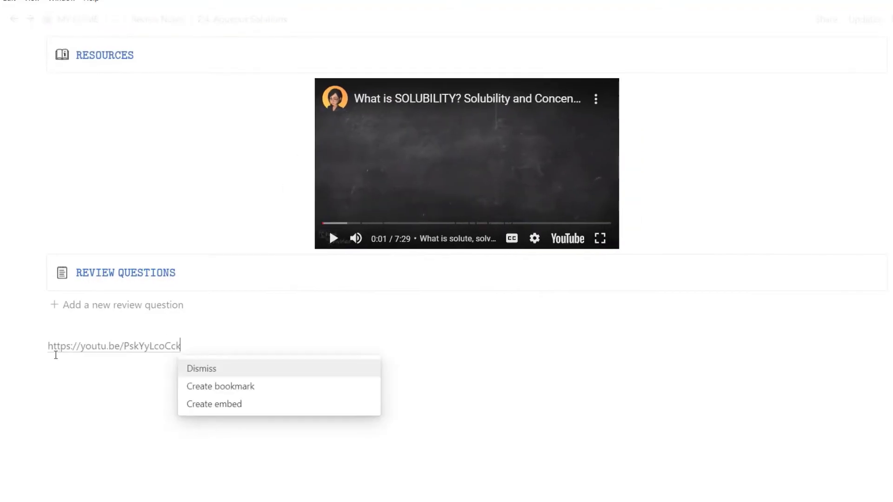
click(207, 405)
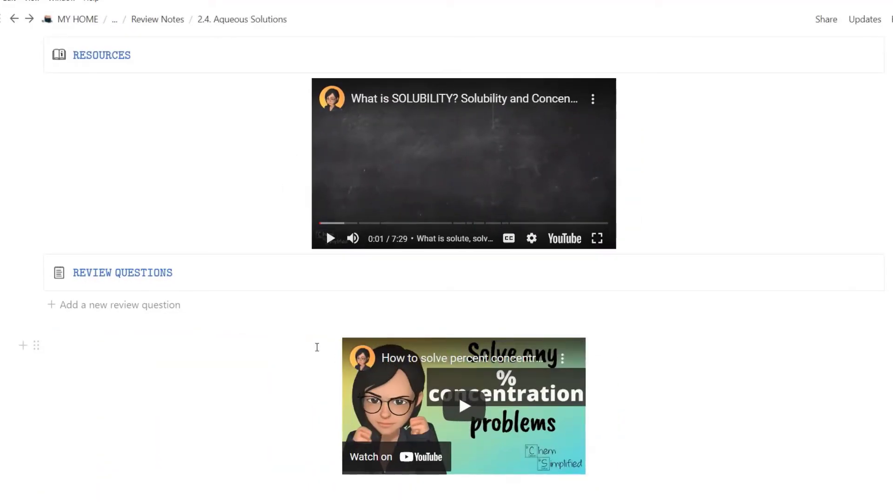
- Paste the molarity video link below the second video and embed it
scroll(36, 305, down, 1)
drag(335, 316, 664, 129)
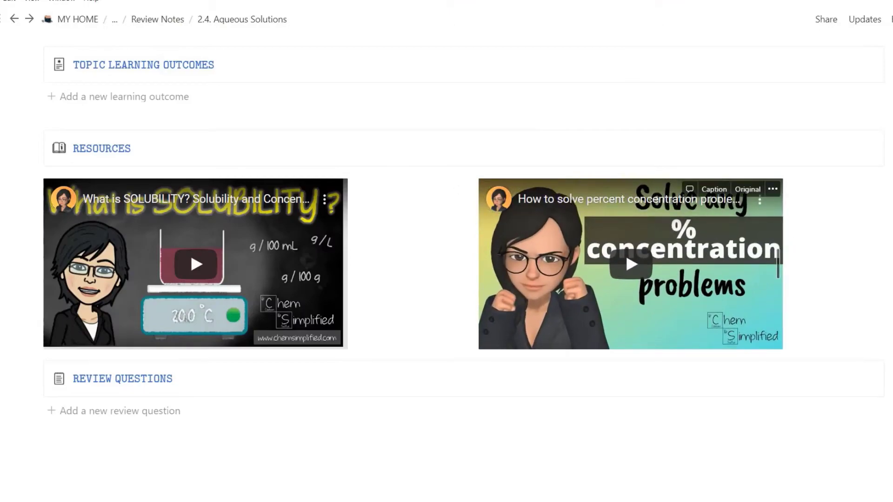
key(ctrl+v)
click(638, 420)
scroll(512, 326, down, 2)
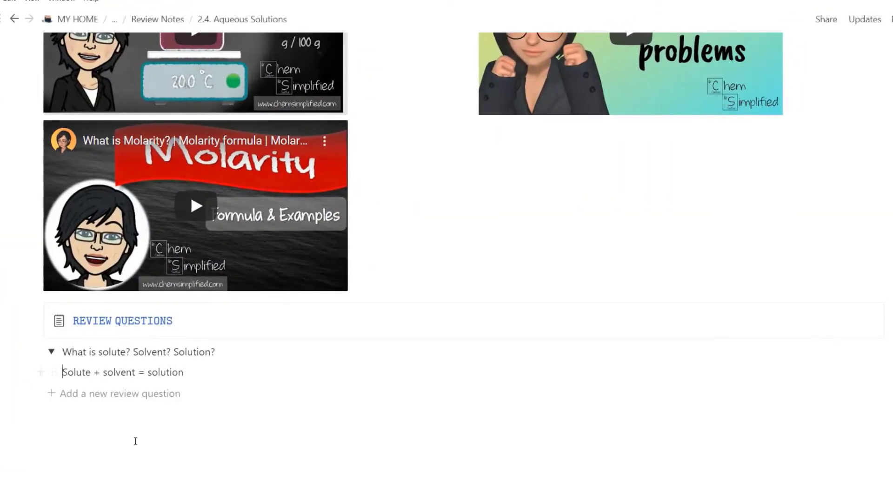
- Add review questions 'Solute + solvent = solution' and 'What is solubility?' with its answer
text(-)
click(231, 372)
key(Return)
click(52, 352)
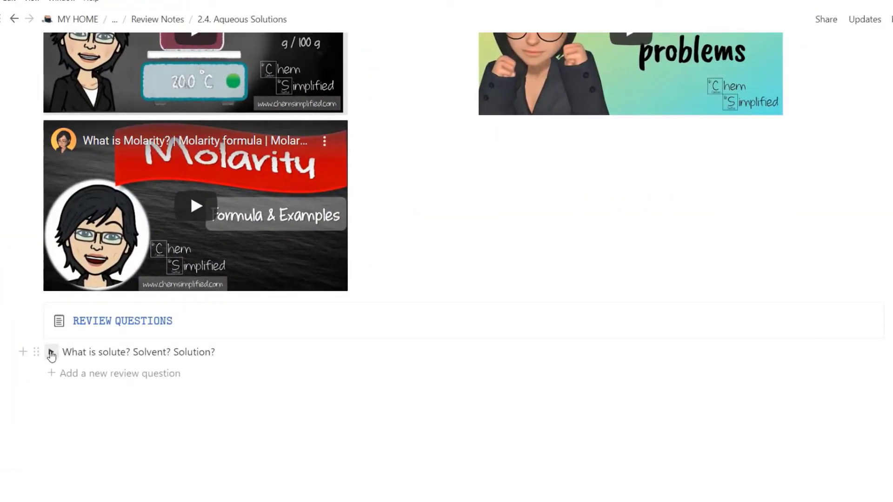
click(52, 372)
text(What is solubility?)
key(Return)
text(Ability of solute to dissolve in a solvent to form a solution)
key(Return)
- Paste the solubility units image under the answer and shrink it
scroll(107, 391, down, 2)
key(ctrl+v)
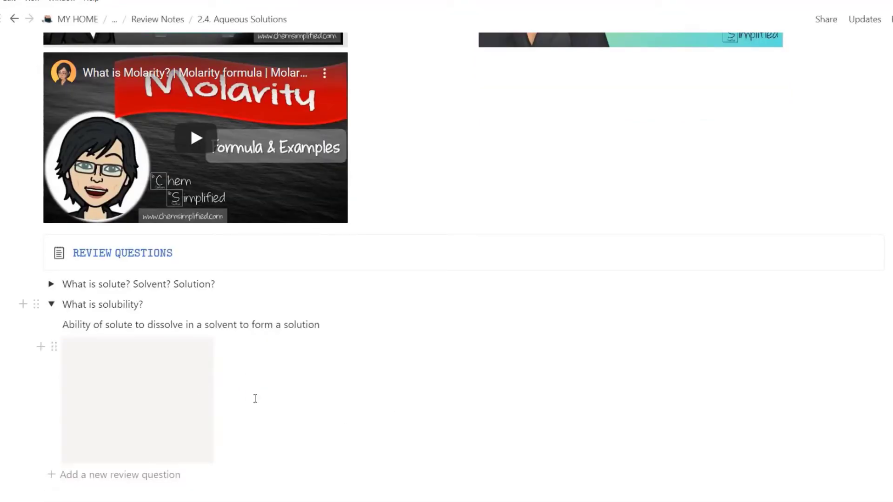
drag(265, 399, 308, 498)
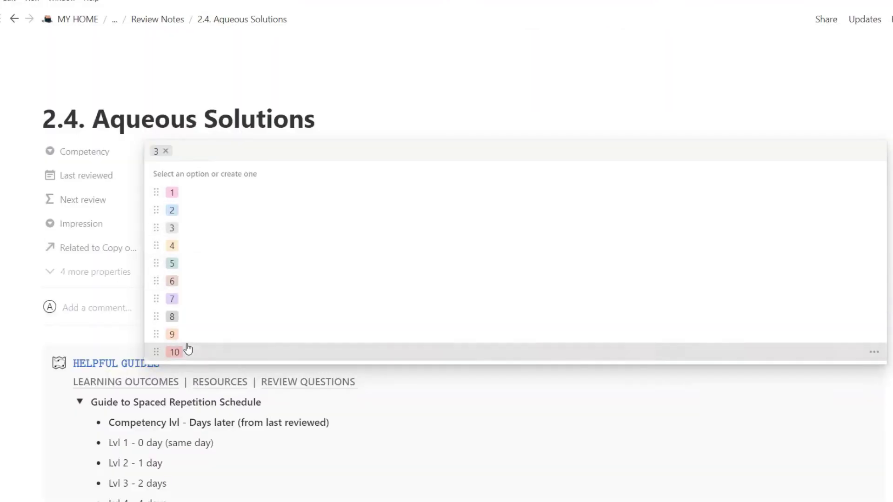
- Set the topic's competency to 10 and impression to three stars
click(188, 349)
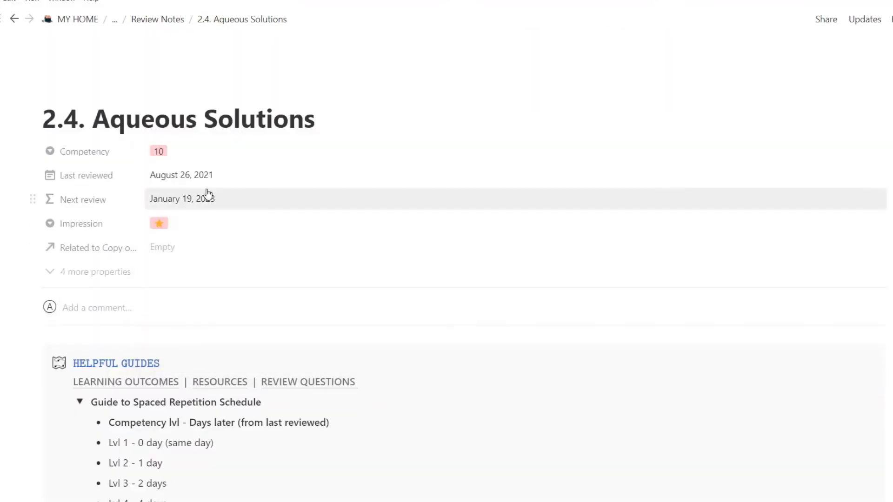
click(180, 225)
click(194, 303)
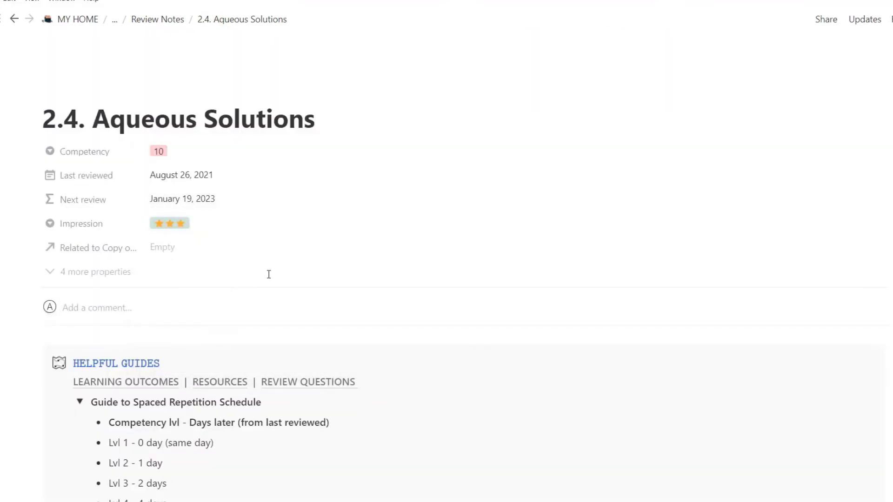
- Return to the CHM101 course page through the breadcrumb path
click(115, 19)
click(110, 74)
scroll(404, 239, down, 8)
scroll(404, 239, down, 5)
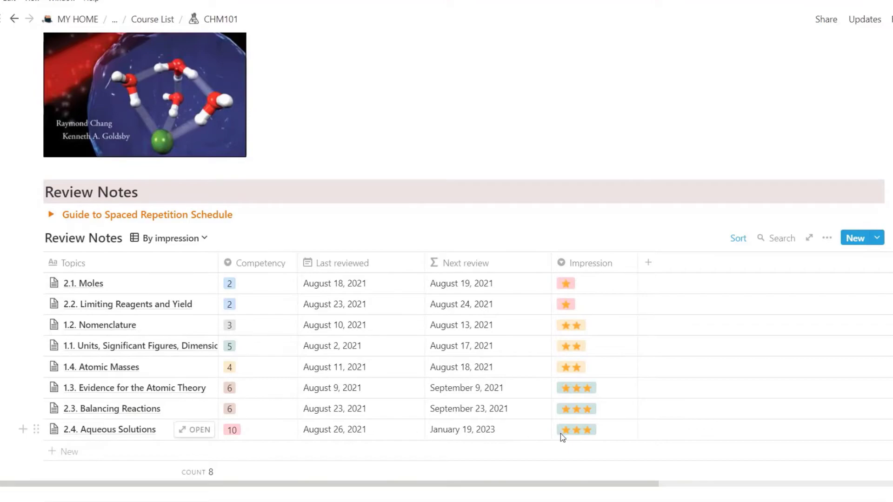
- Add Homework entries, set Homework 2's due date, and enter weightages 10, 20, 10, 20, 20, 20
scroll(576, 434, down, 6)
click(856, 279)
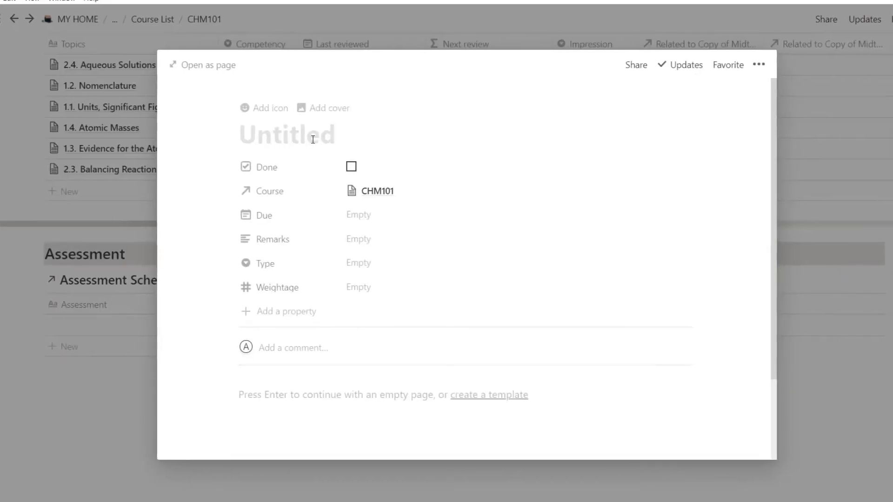
text(Homework 1)
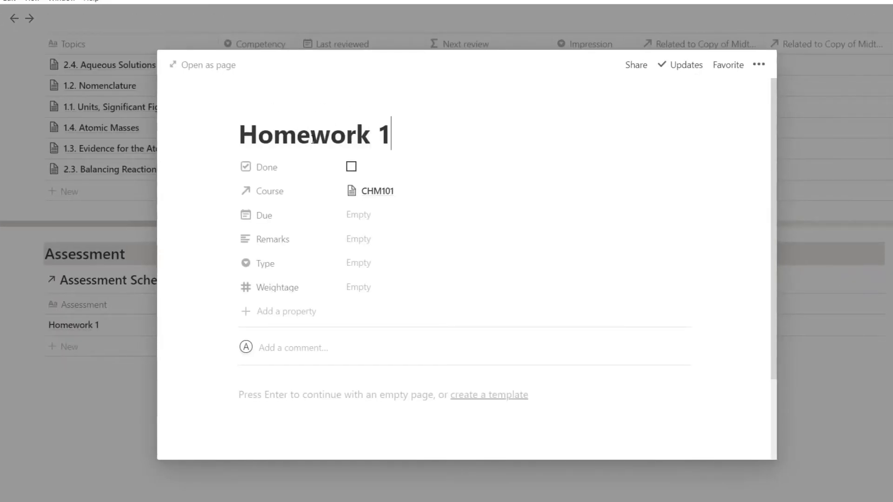
key(Escape)
click(856, 259)
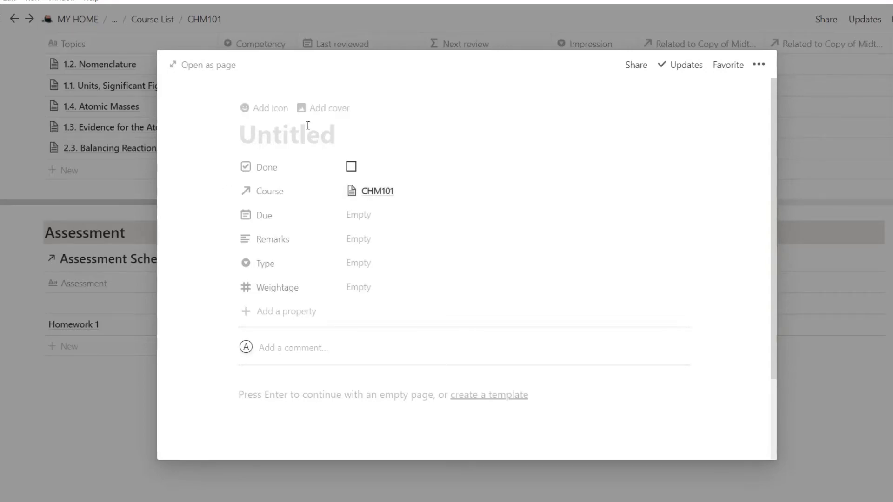
text(Homework 2)
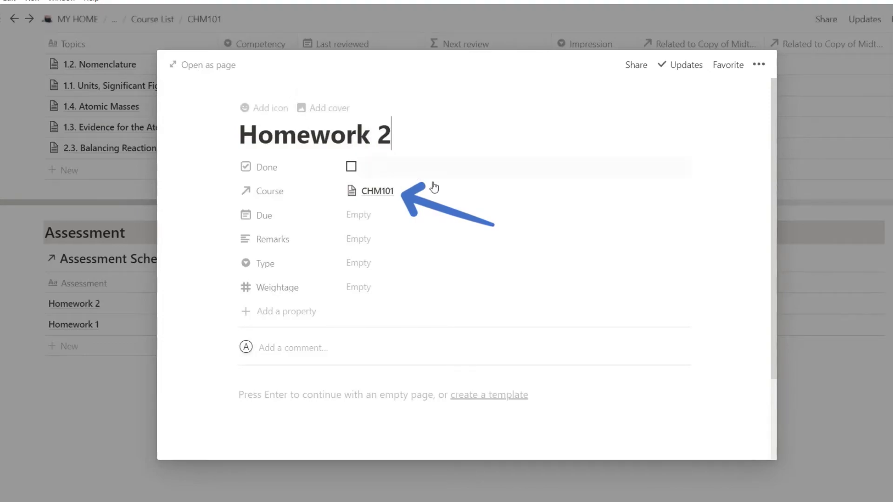
click(403, 216)
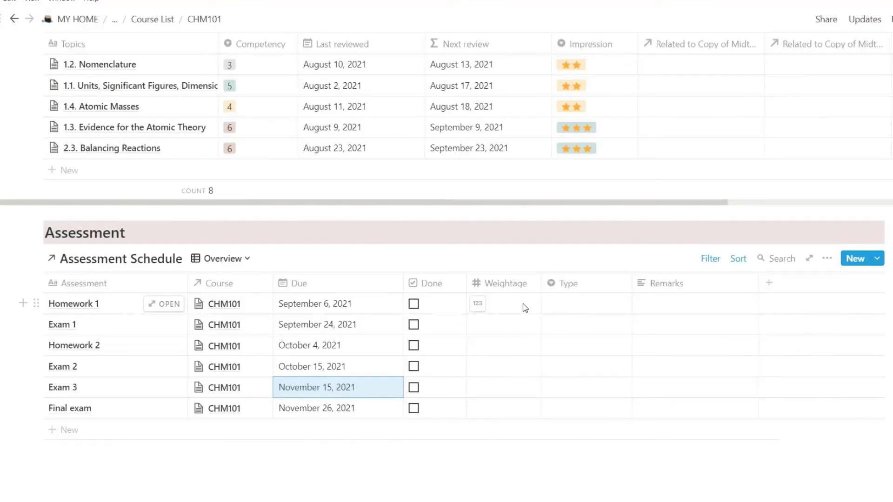
click(525, 308)
text(10 20 10 20 20 20)
- Replace the Assignment type with Homework, tag the entries, and rename Test to Exam
click(615, 307)
click(719, 345)
click(689, 121)
click(468, 266)
text(Hoe)
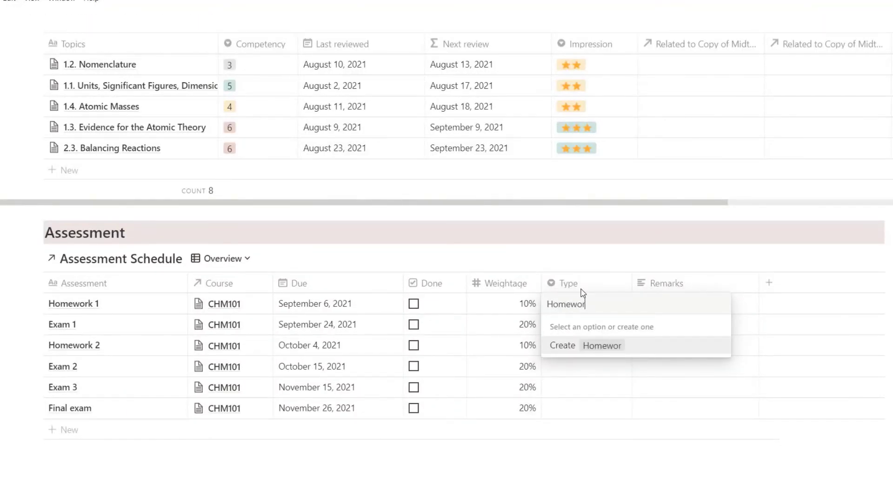
key(Return)
click(589, 325)
click(572, 385)
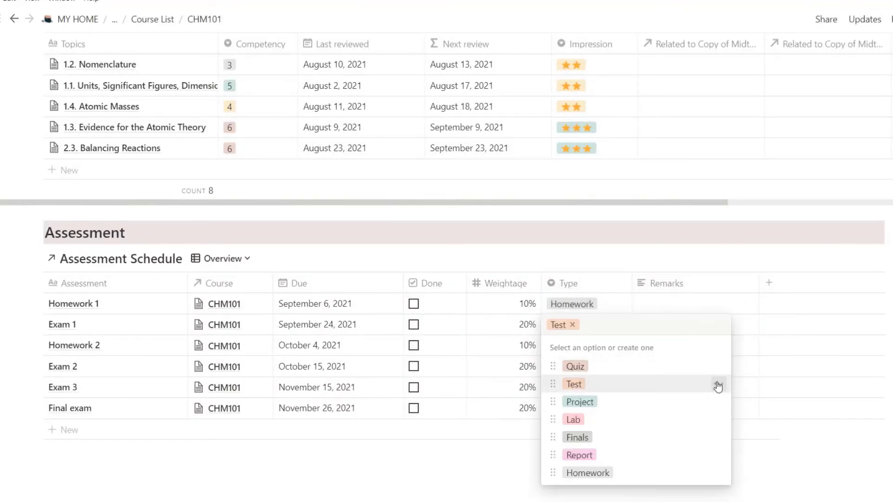
click(718, 384)
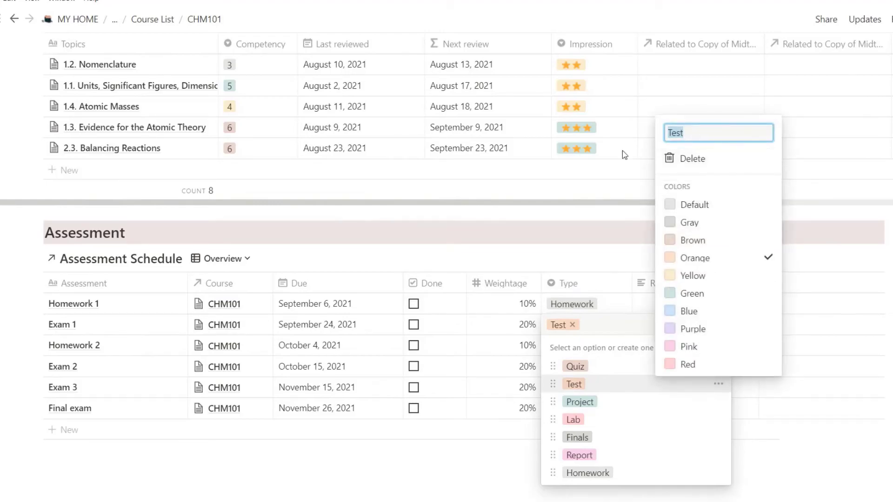
text(Exam)
key(Escape)
key(Escape)
click(215, 261)
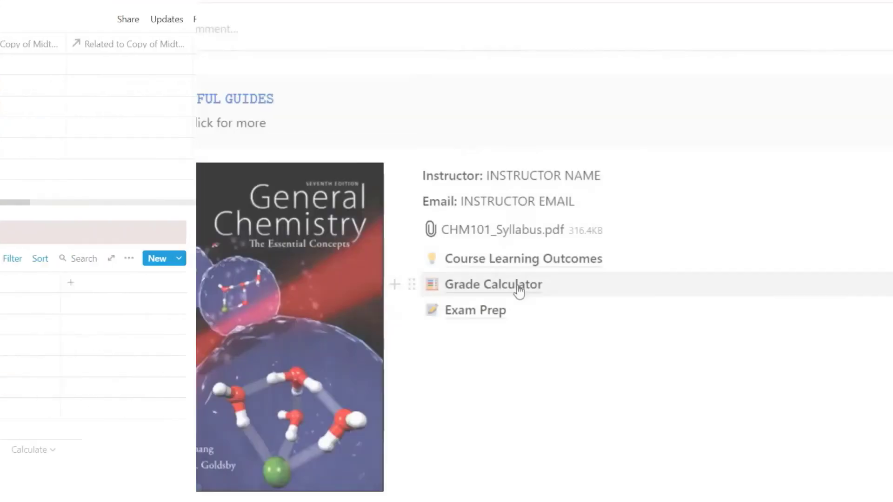
- List Homework 1, Homework 2, Exam 1, Exam 2, Exam 3 and Final exam in Grade Calculator
click(515, 287)
click(85, 292)
text(Homework 1)
key(Down)
text(Homework 2)
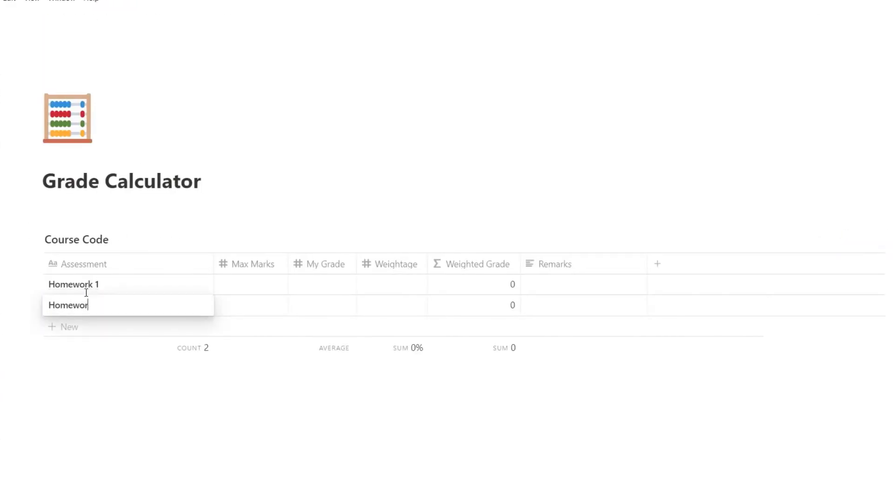
key(Return)
text(Exam 1)
key(Return)
text(Exam 2)
key(Return)
text(Exam 3)
key(Return)
text(Final exam)
- Give Homework 1 max marks 30, grade 25, and weightages 10, 10, 20, 20, 20, 20
click(267, 285)
text(30)
key(Tab)
text(25)
click(388, 286)
text(10 10 20 20 20 20)
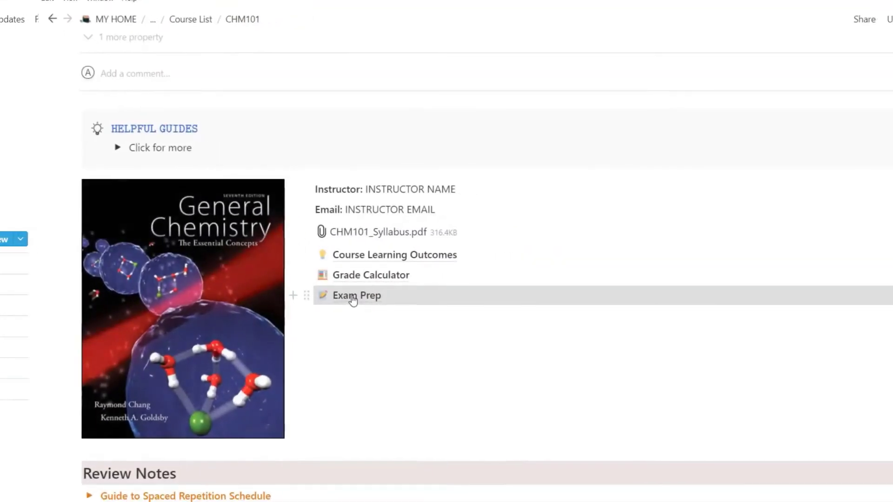
- Link 1.2. Nomenclature, 2.1. Moles and 1.3. Evidence for the Atomic Theory to Exam 1 rows
click(353, 297)
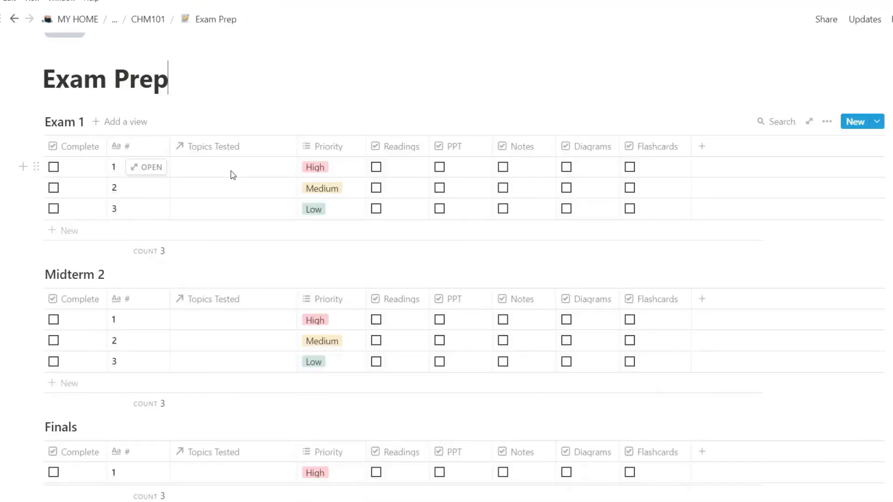
click(209, 205)
click(219, 188)
click(214, 247)
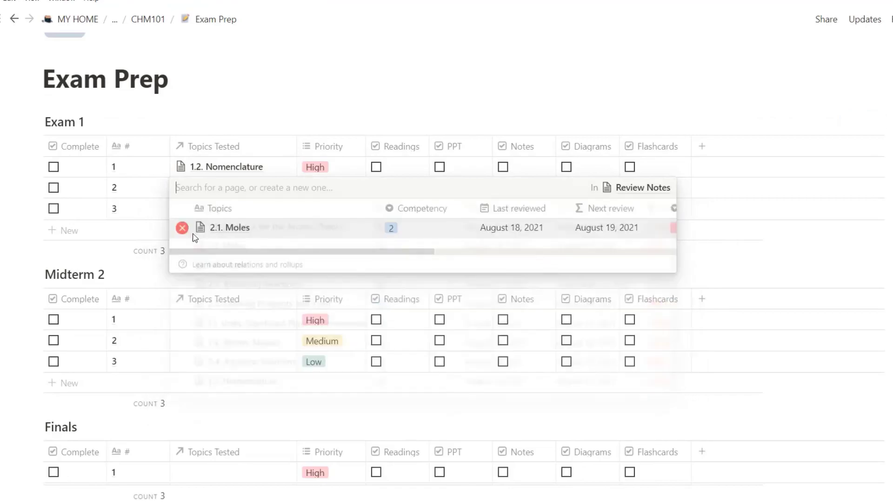
click(167, 229)
click(209, 211)
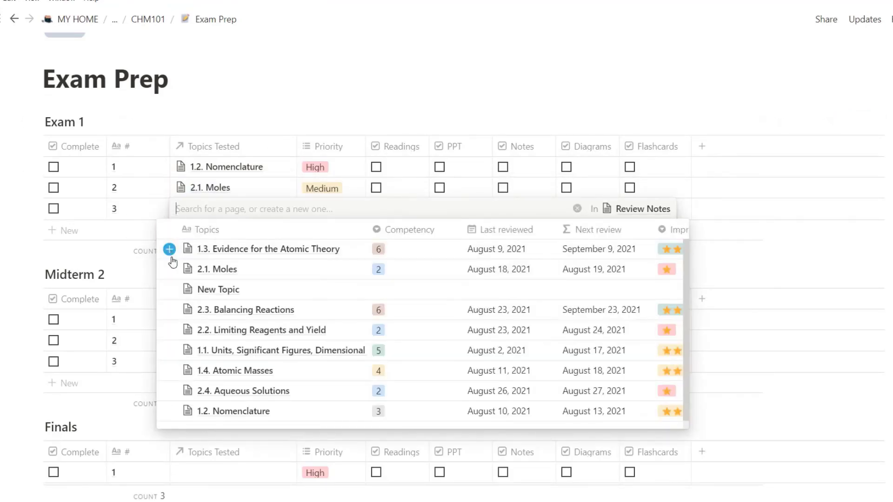
click(171, 249)
click(219, 167)
click(259, 206)
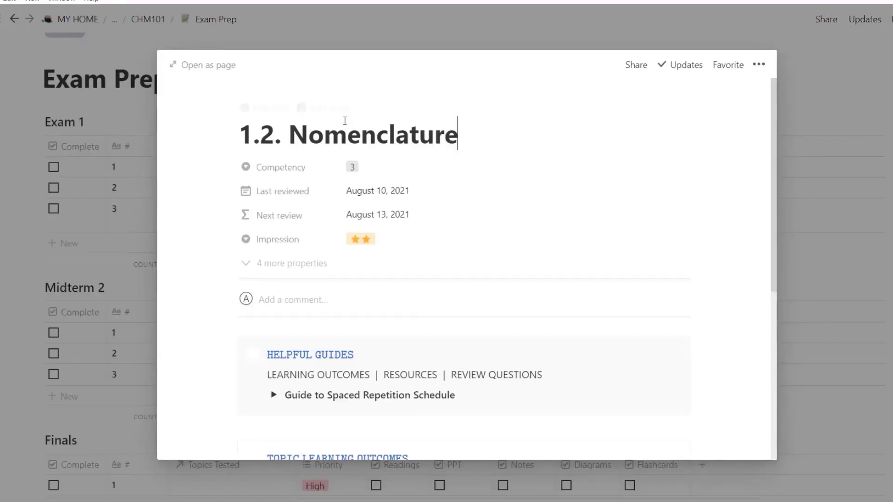
scroll(510, 217, down, 6)
click(36, 238)
- Duplicate the Finals table as Copy of Finals and select its title for editing
scroll(35, 237, down, 4)
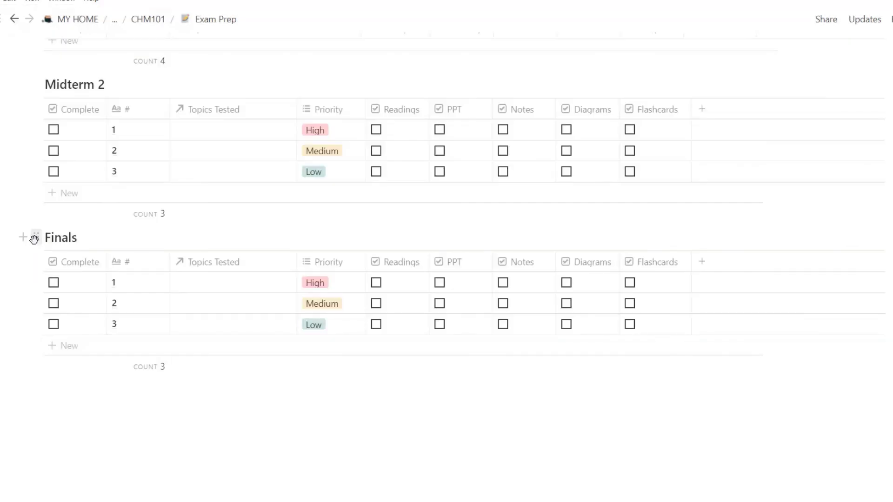
click(35, 237)
click(79, 214)
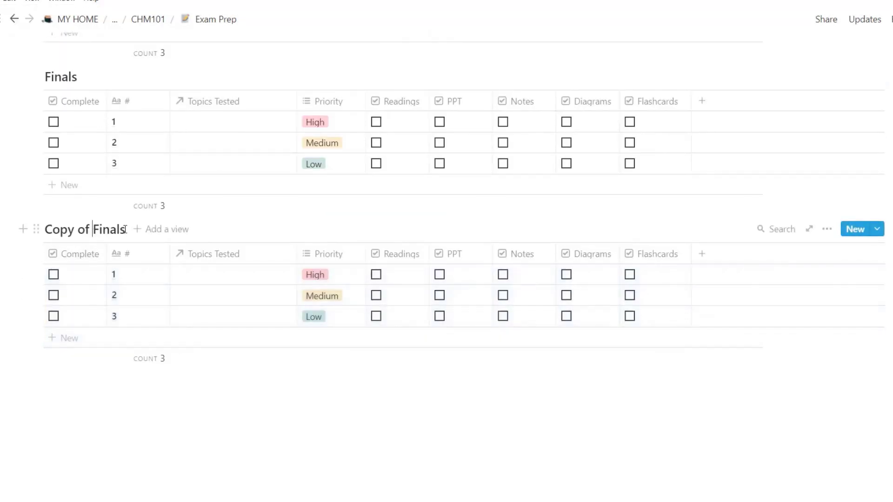
drag(47, 228, 122, 229)
click(87, 231)
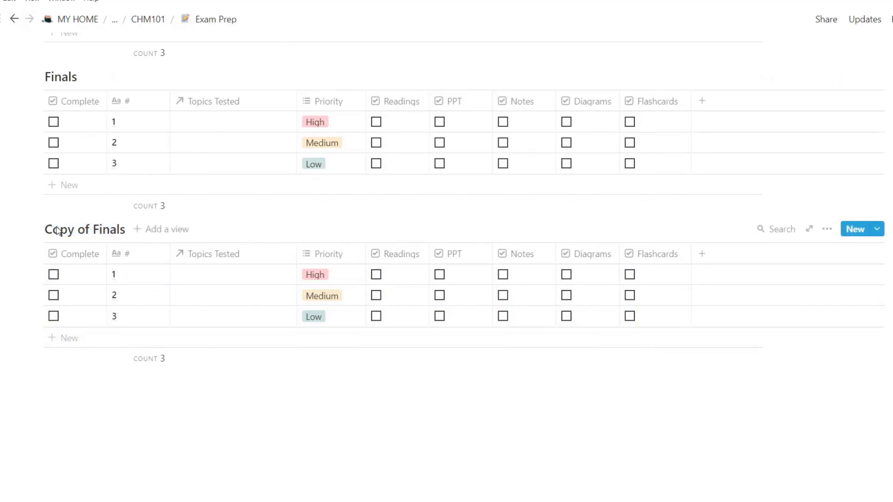